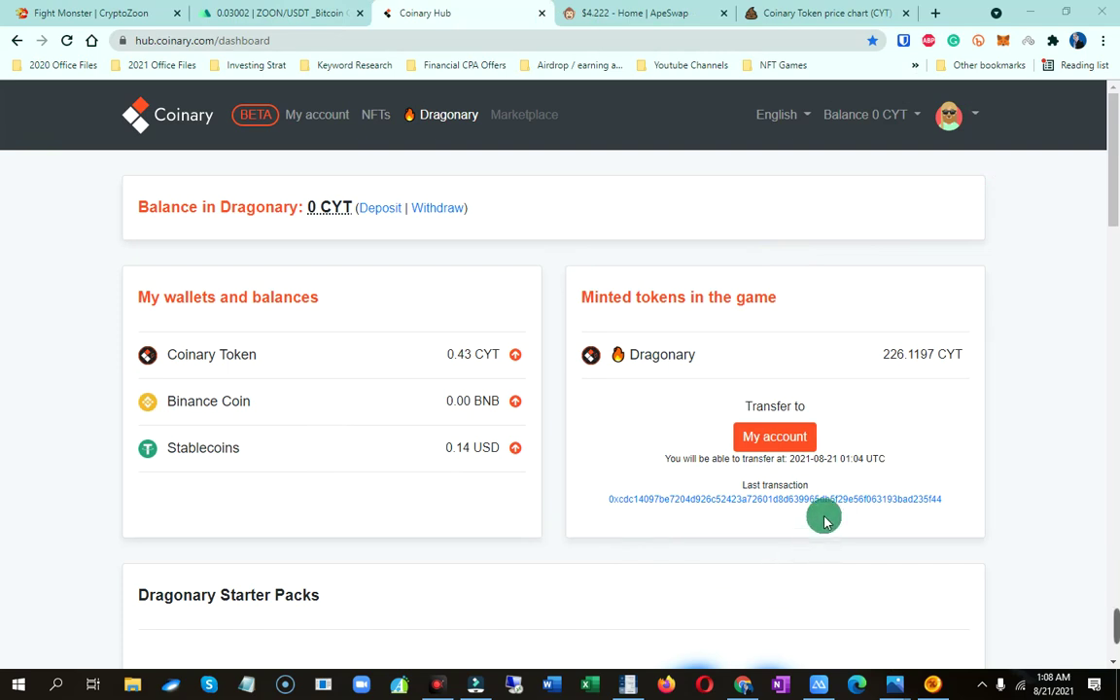
Open the Balance 0 CYT dropdown to show the Coinary deposit address and QR code
click(912, 115)
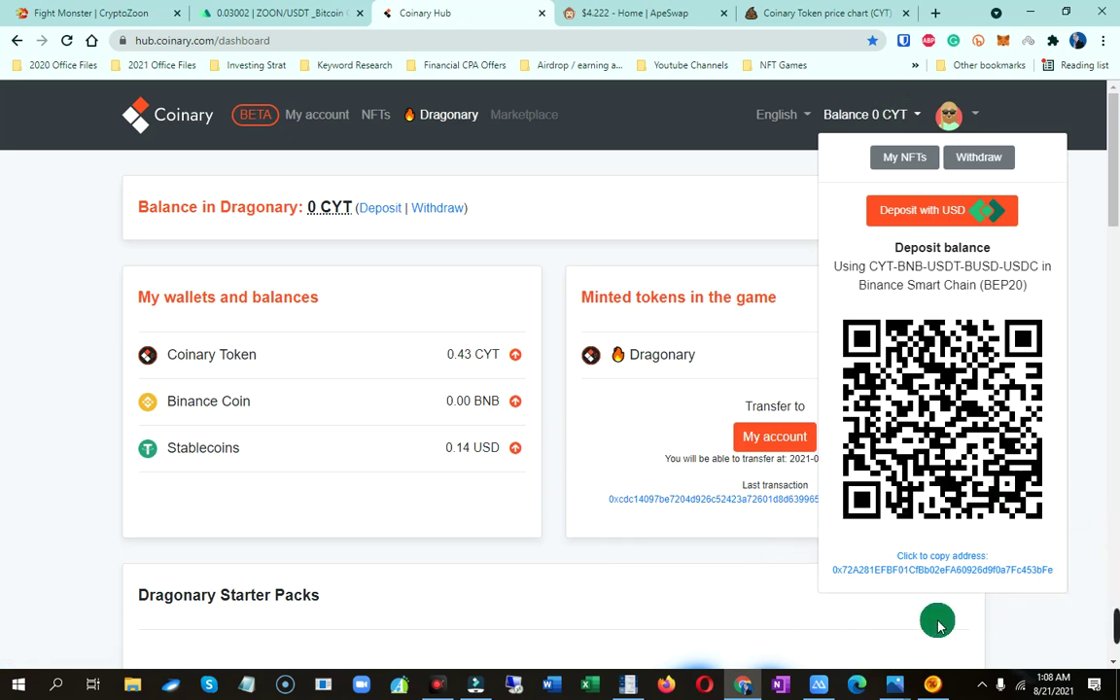
click(695, 201)
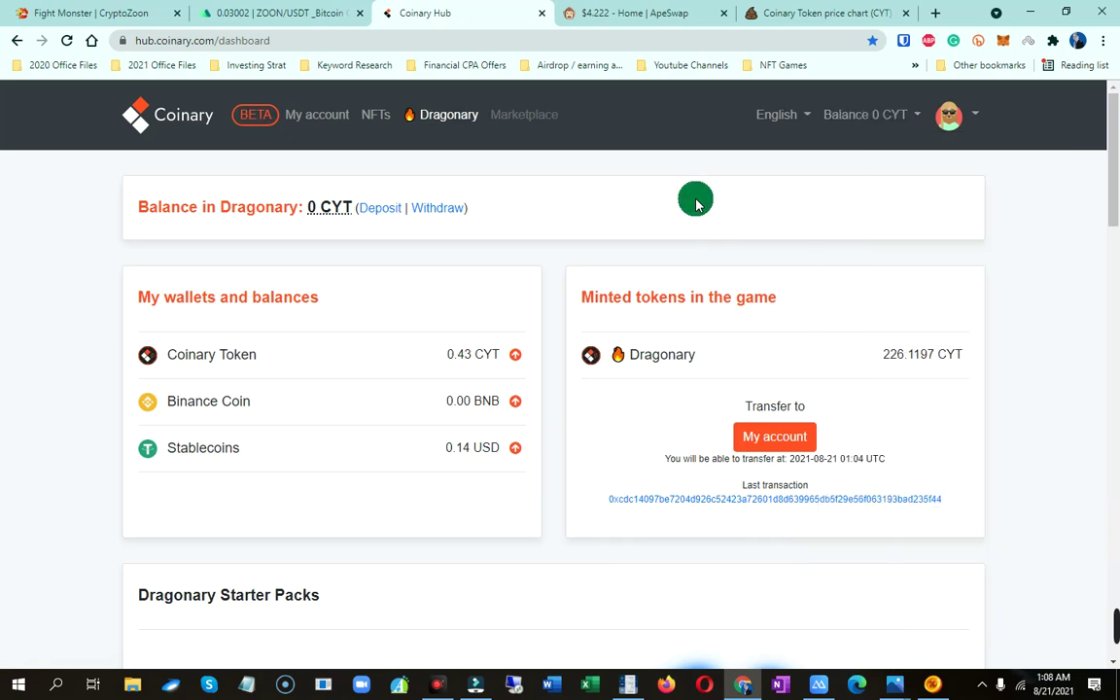
click(916, 116)
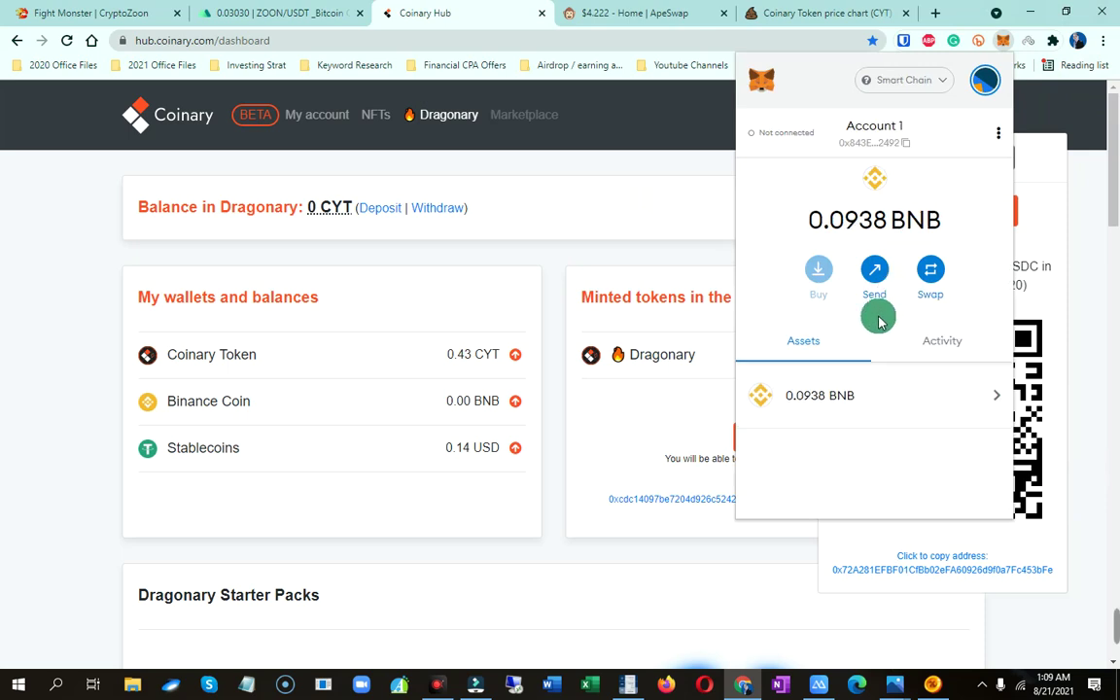
In MetaMask, send CYT to the pasted Coinary deposit address at Max, finding 0 CYT available
scroll(887, 405, down, 5)
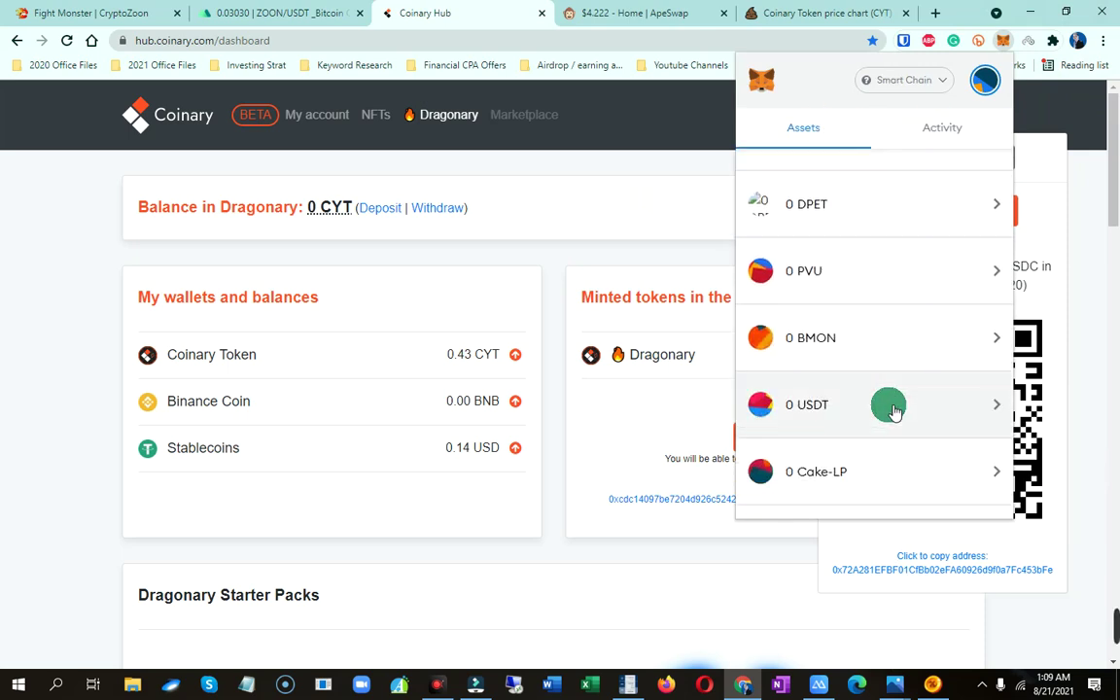
scroll(825, 387, down, 3)
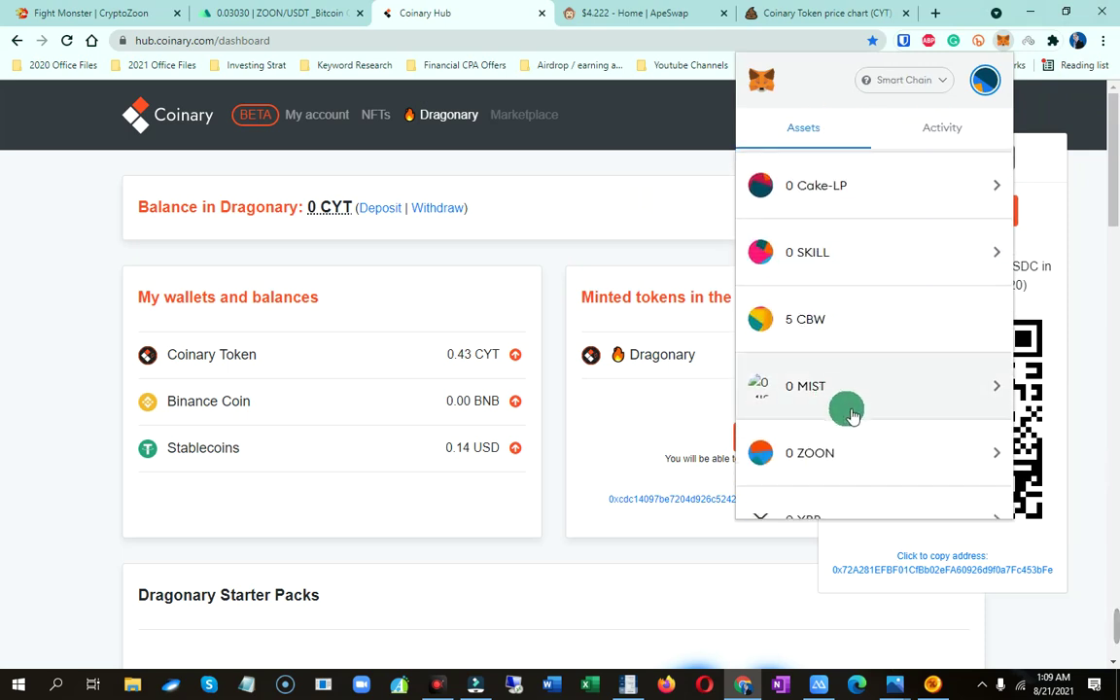
scroll(909, 451, down, 3)
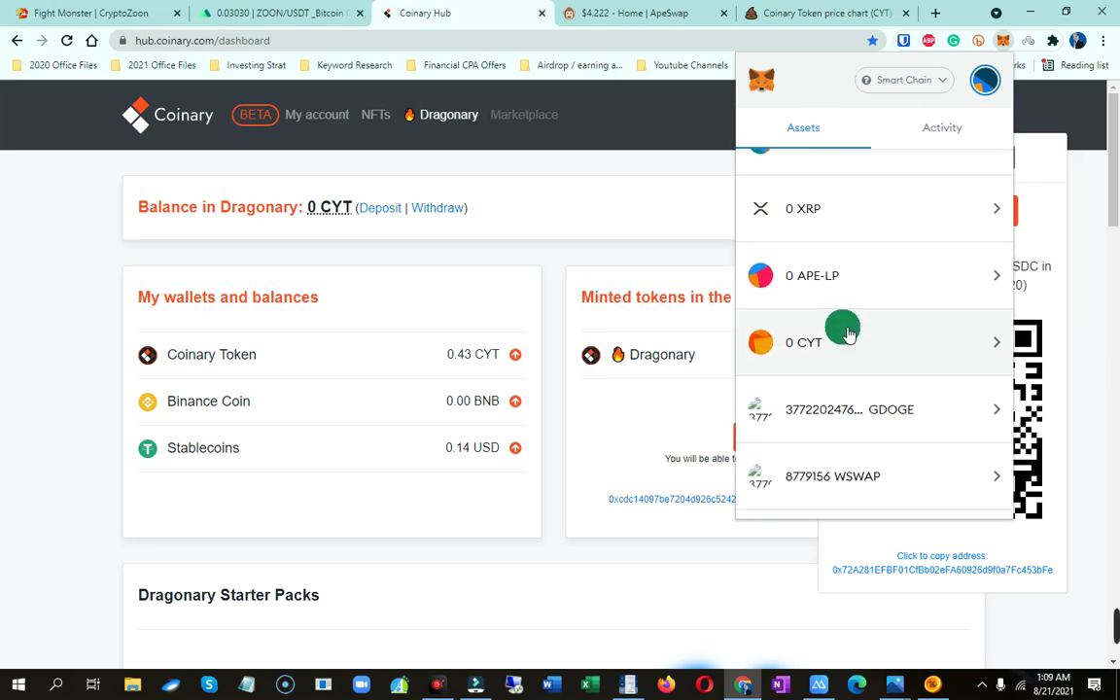
click(843, 344)
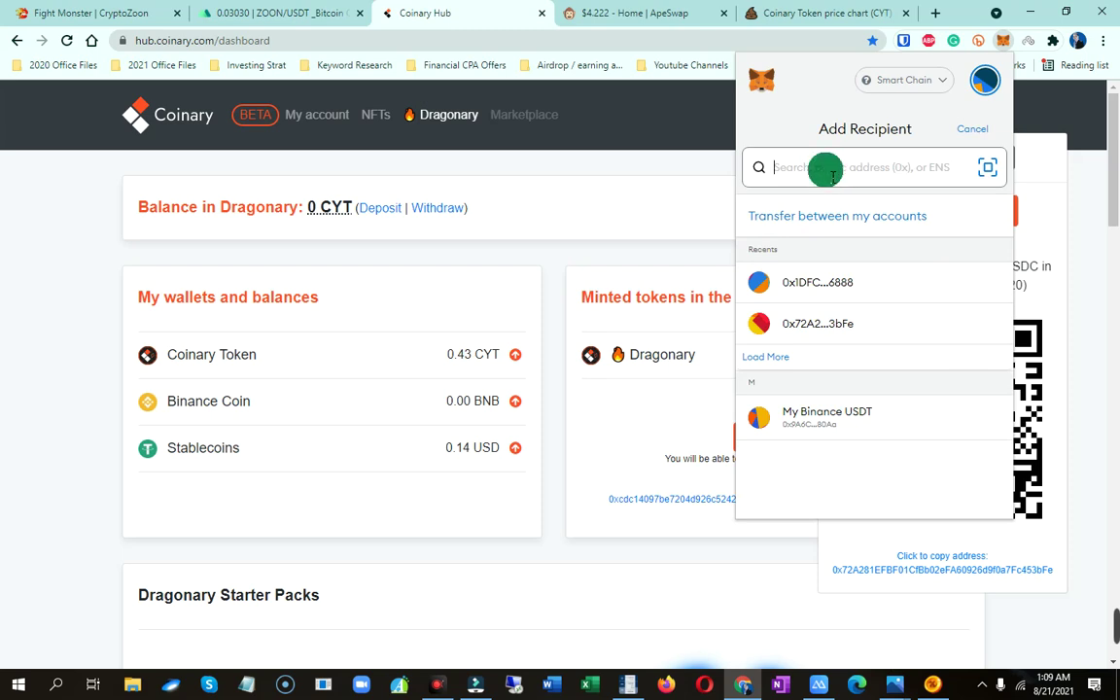
right_click(834, 181)
click(865, 306)
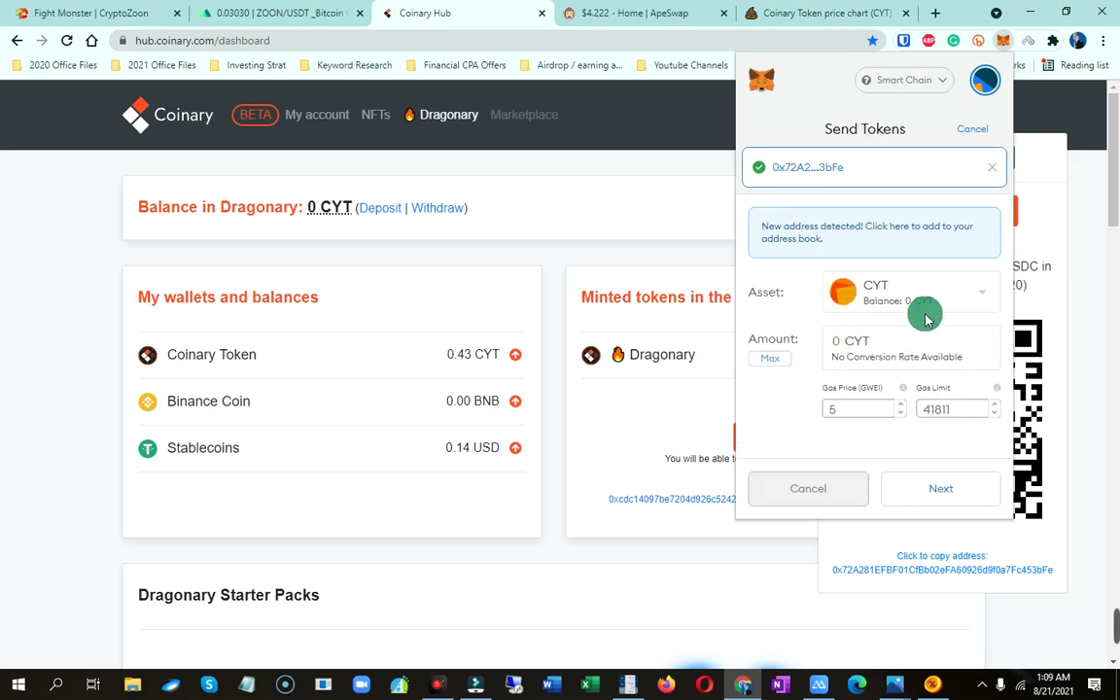
click(770, 357)
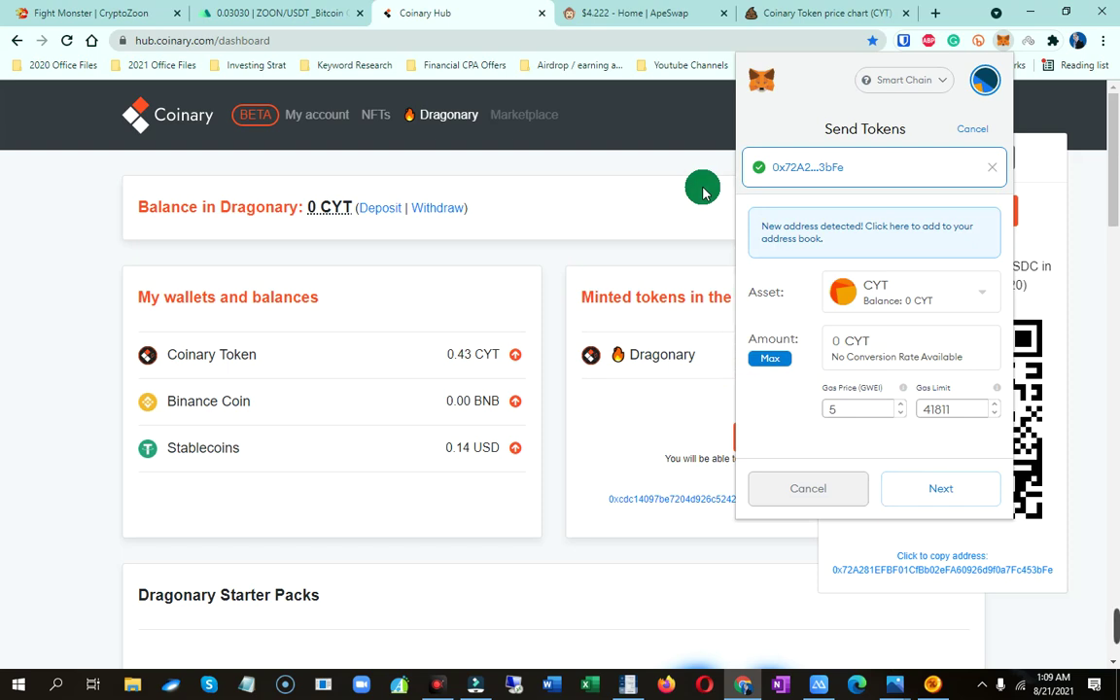
click(566, 253)
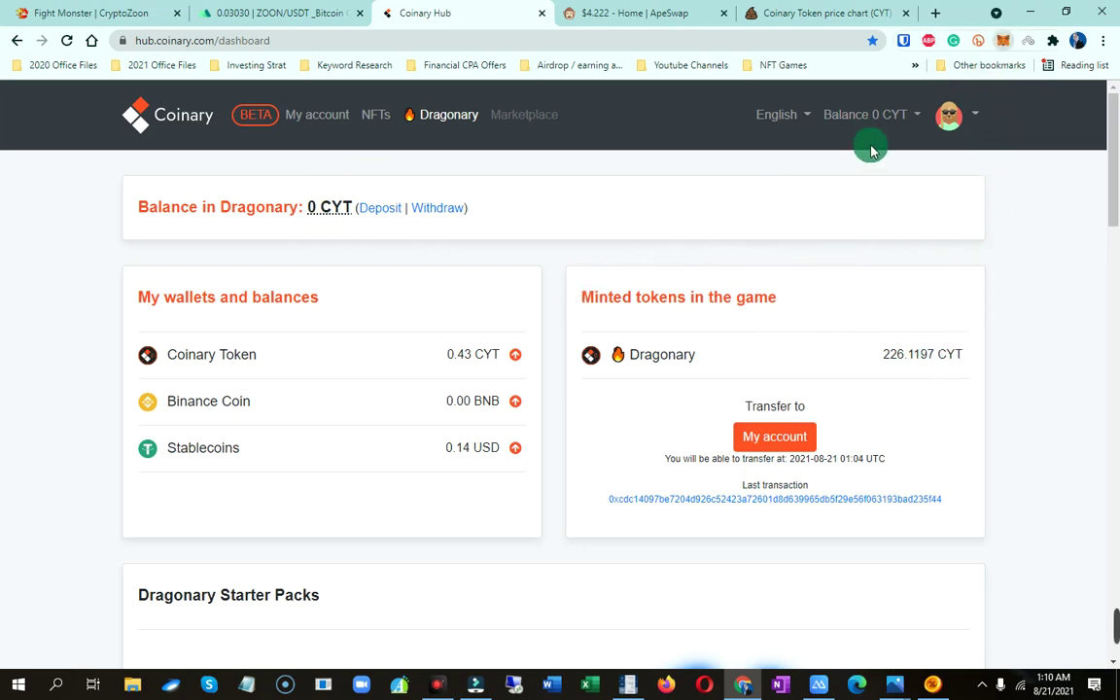
Open BscScan for the deposit address in a new tab, then view the CYT/BNB price chart
click(935, 13)
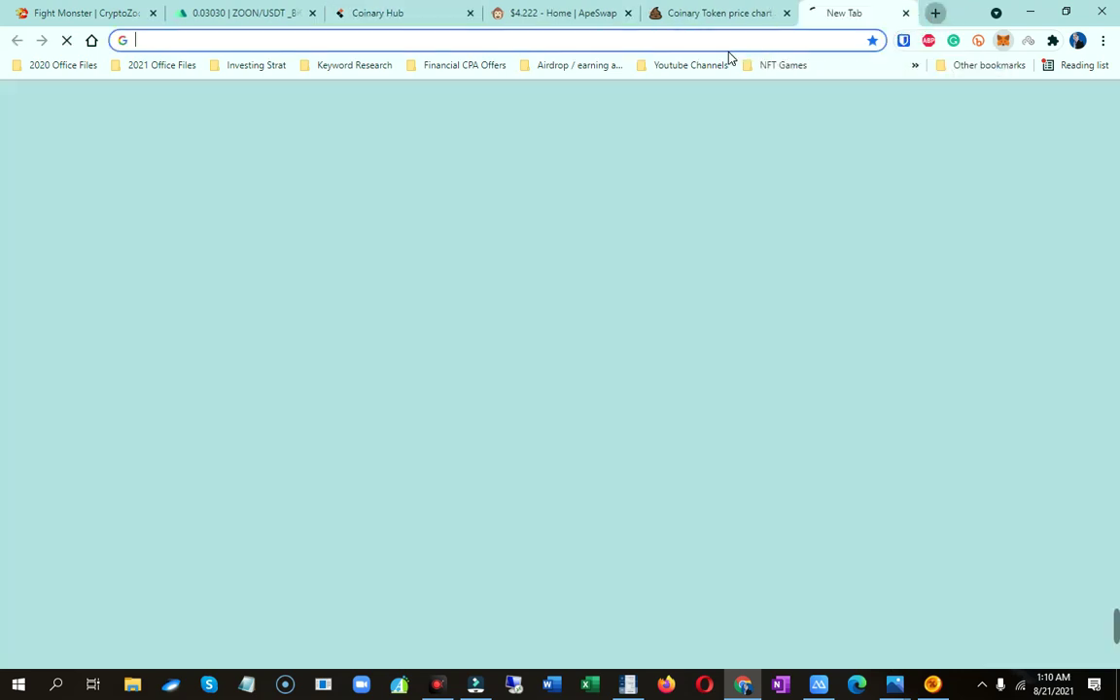
text(bsc)
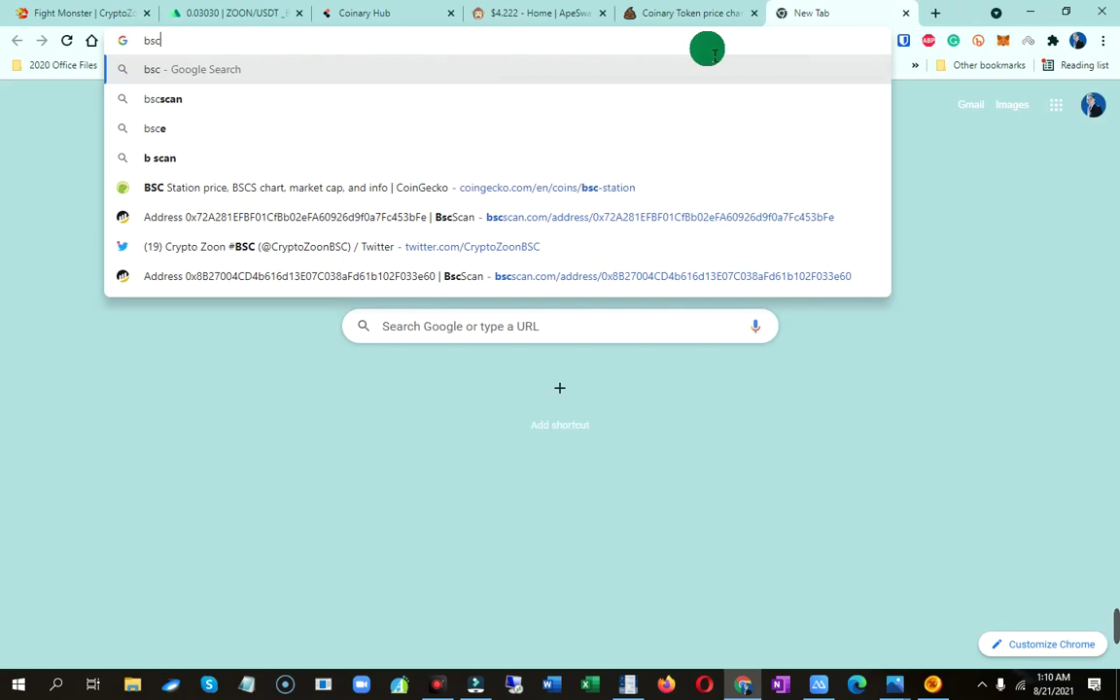
text(sca)
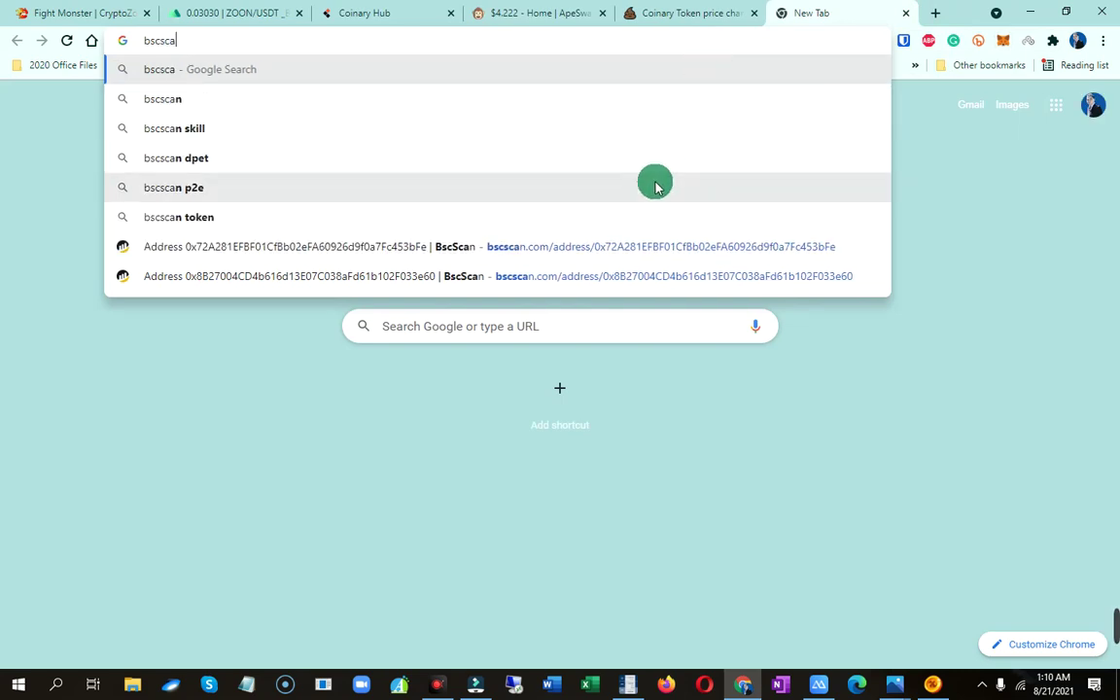
click(364, 249)
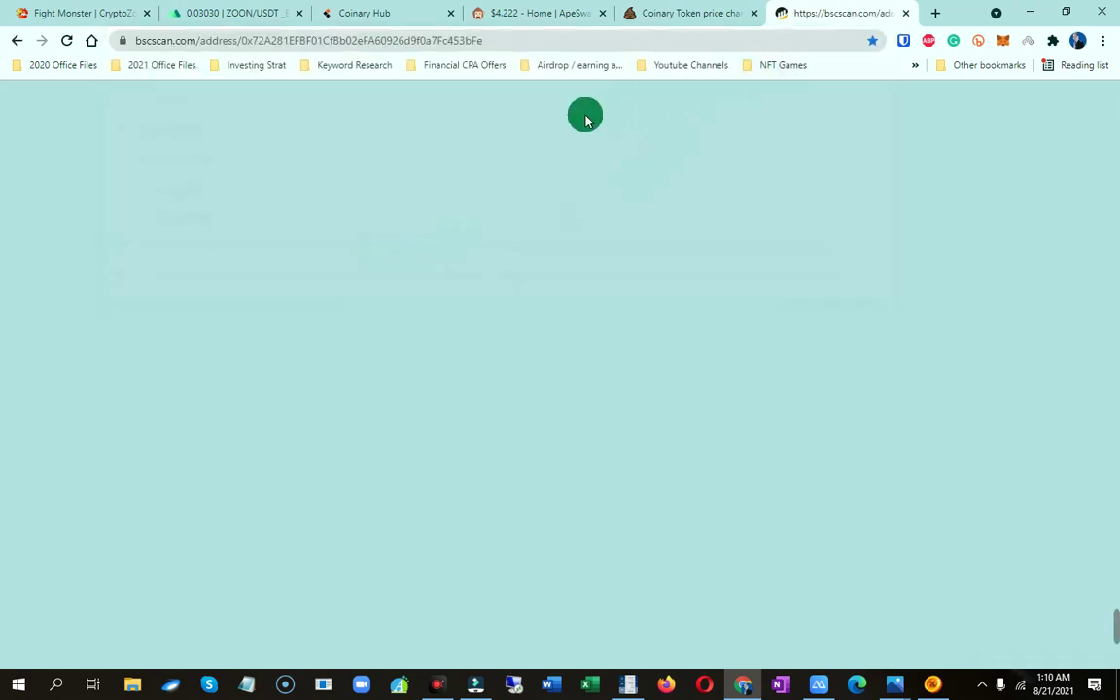
click(647, 11)
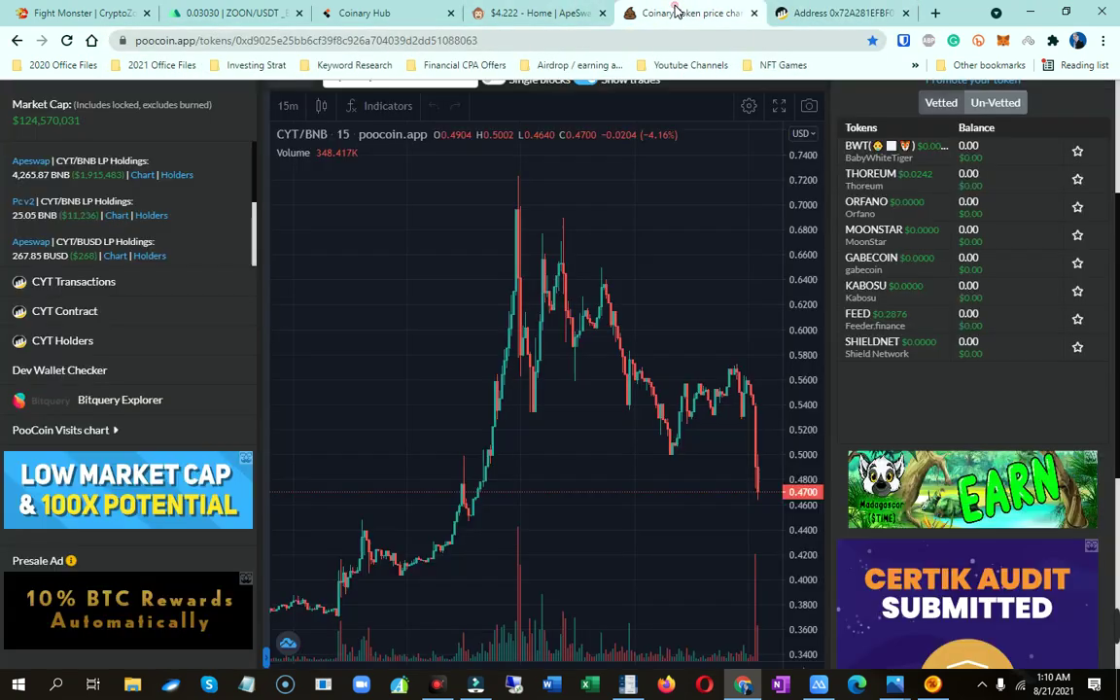
Show Coinary Hub's deposit address panel and move its tab beside the BscScan tab
click(405, 11)
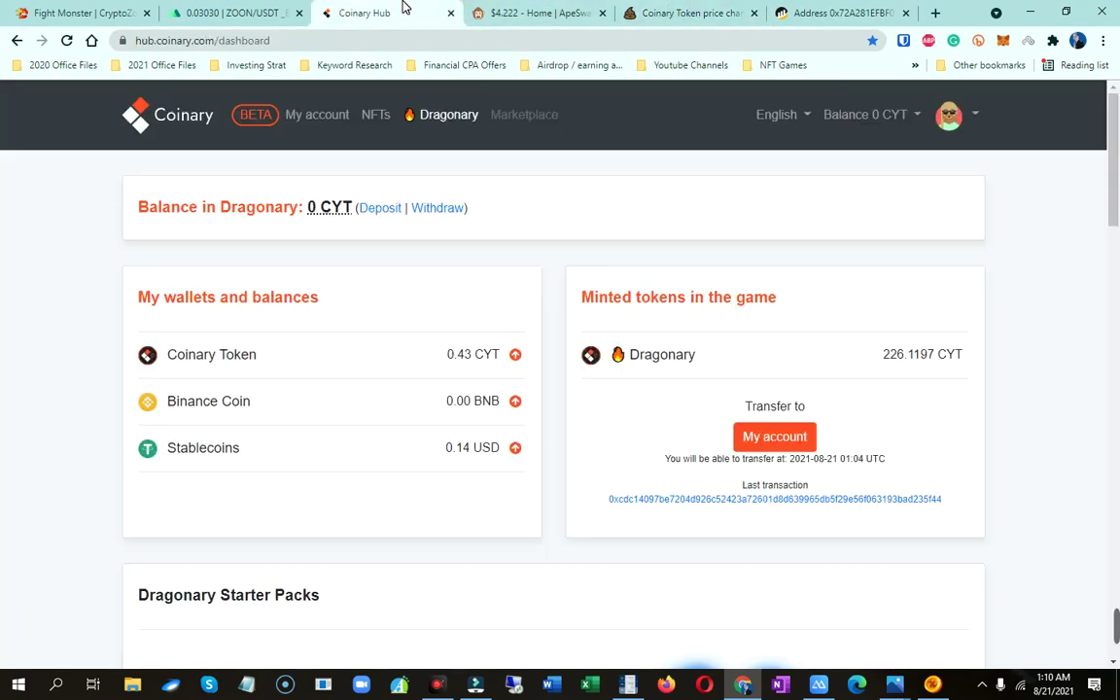
click(919, 116)
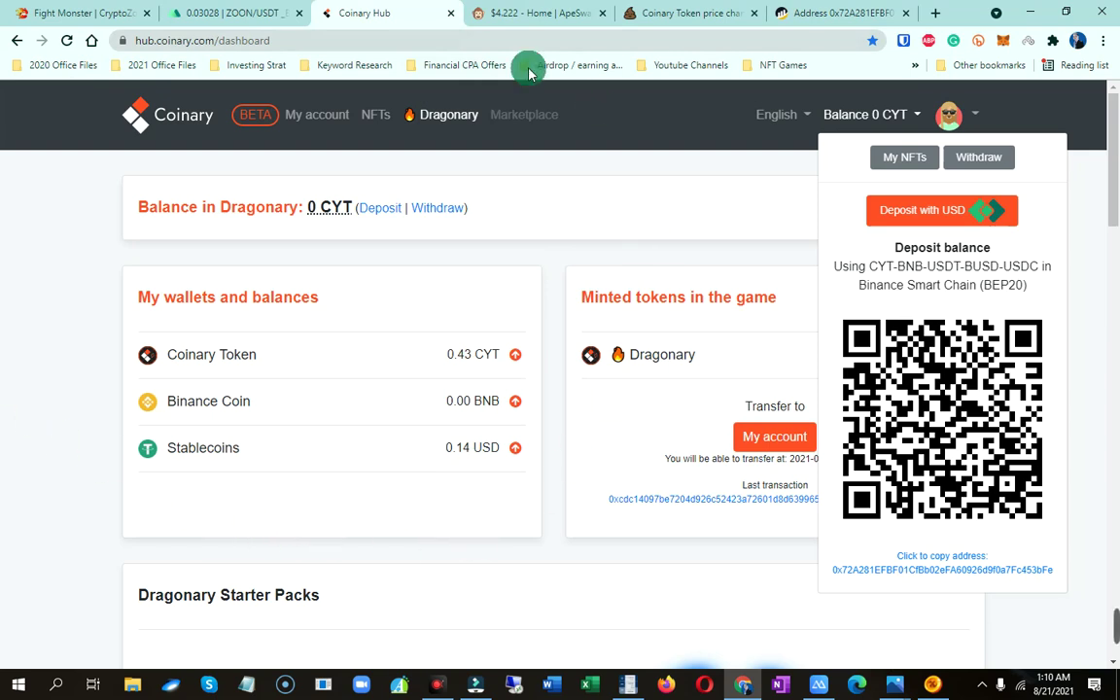
click(831, 12)
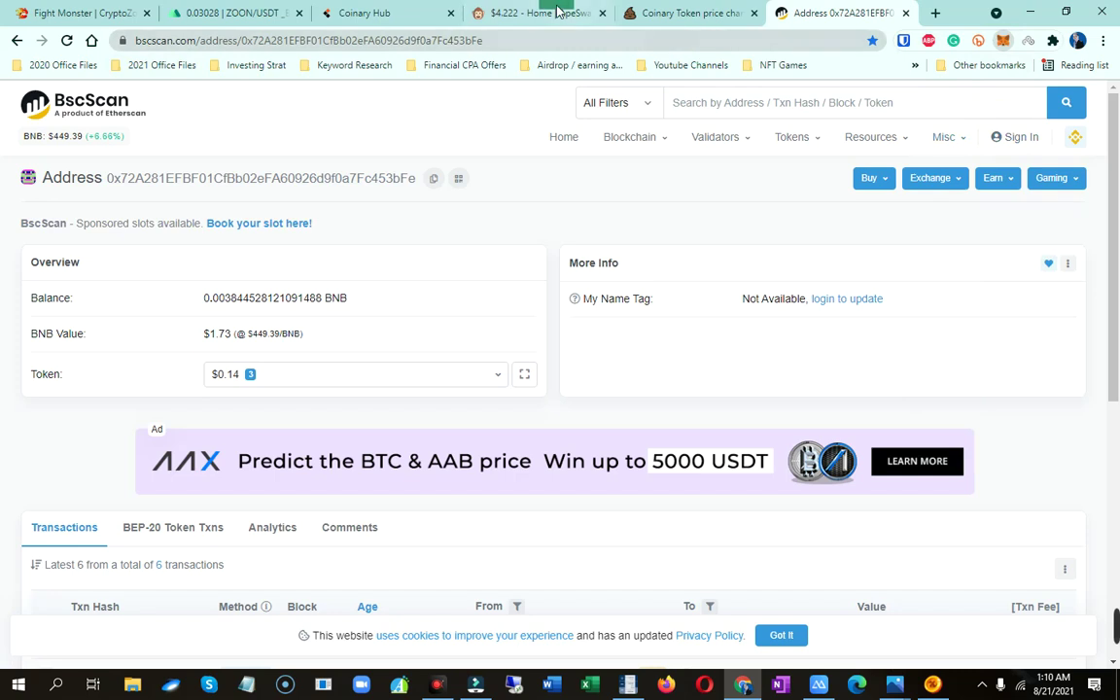
click(671, 12)
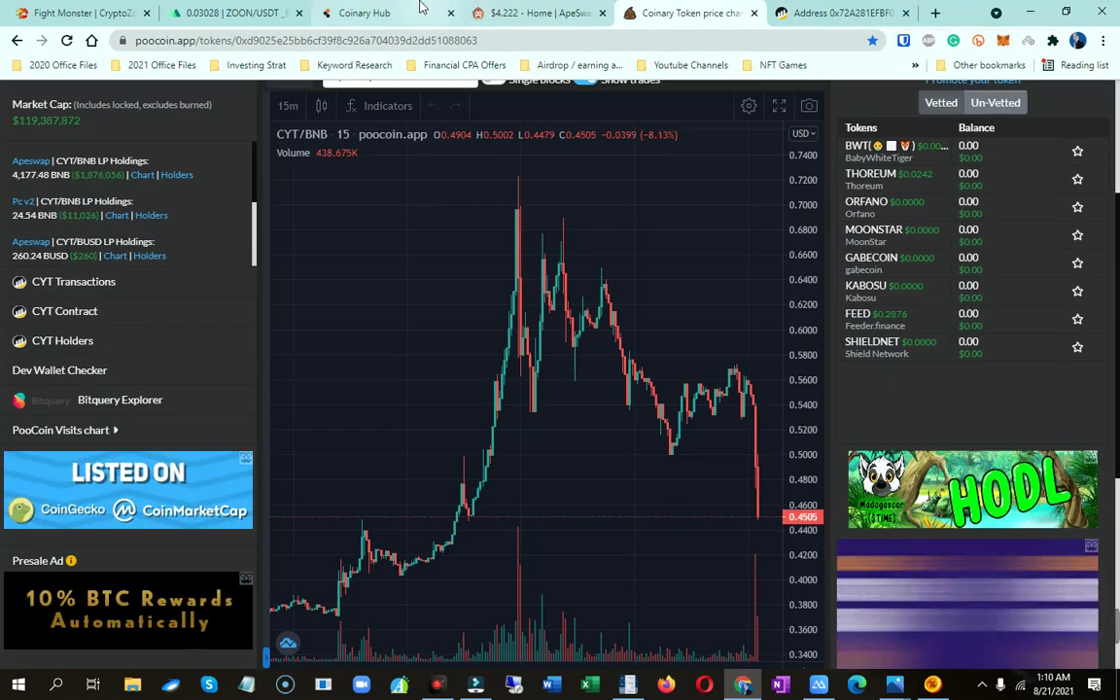
click(394, 8)
drag(719, 7, 736, 7)
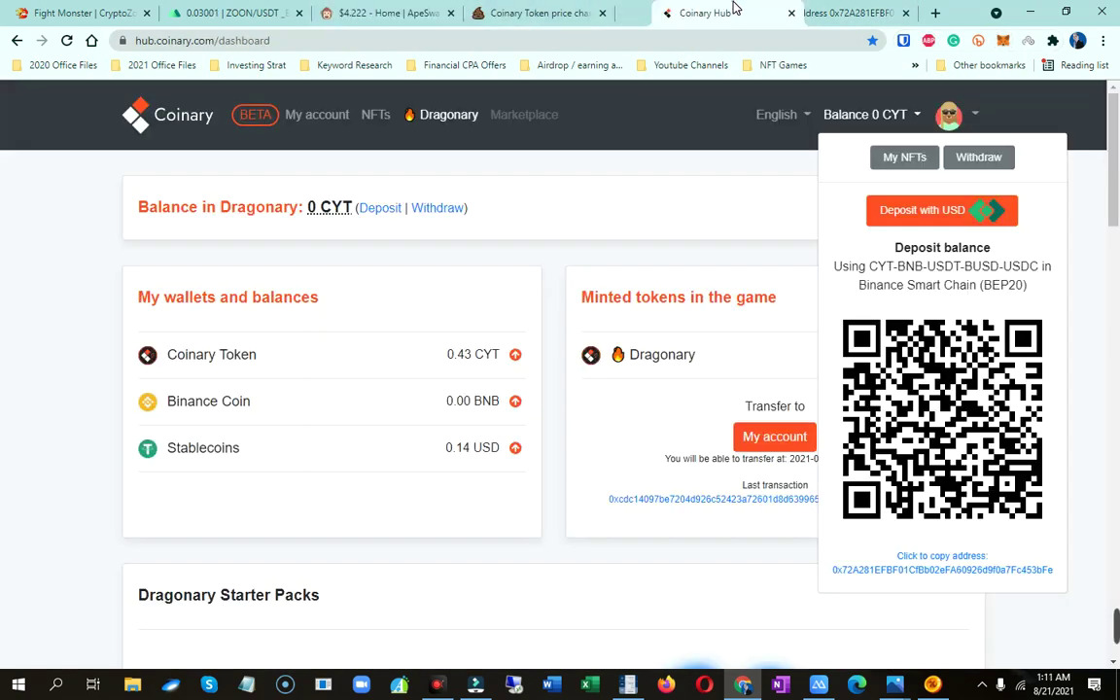
click(824, 10)
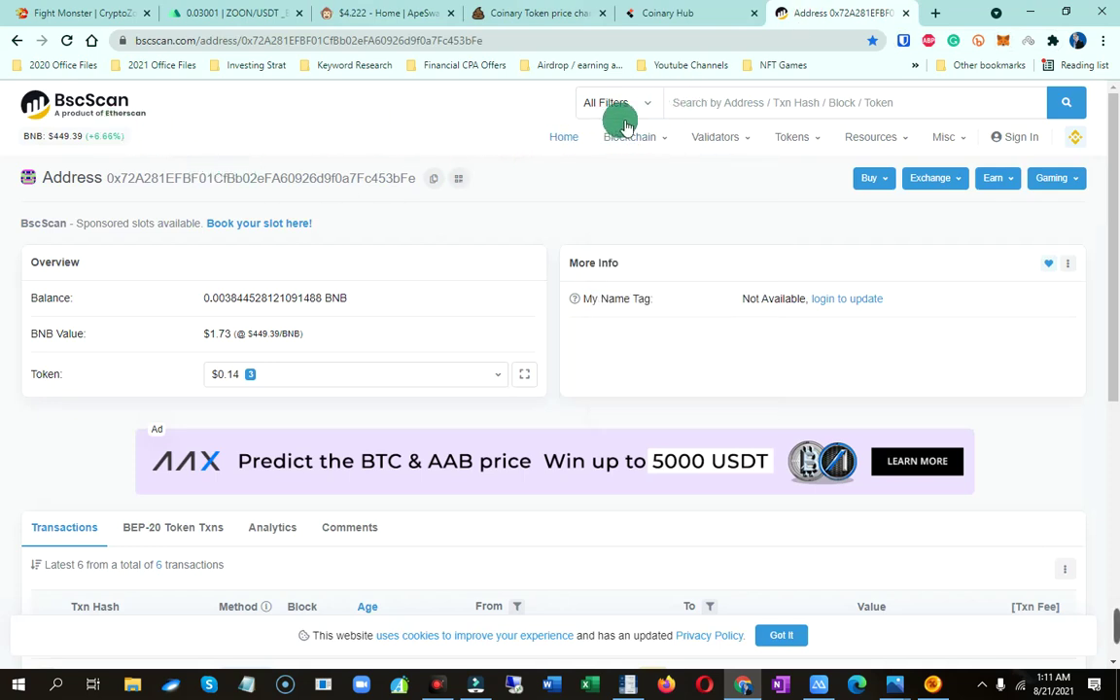
Copy the Coinary deposit address and search BscScan for it
click(745, 105)
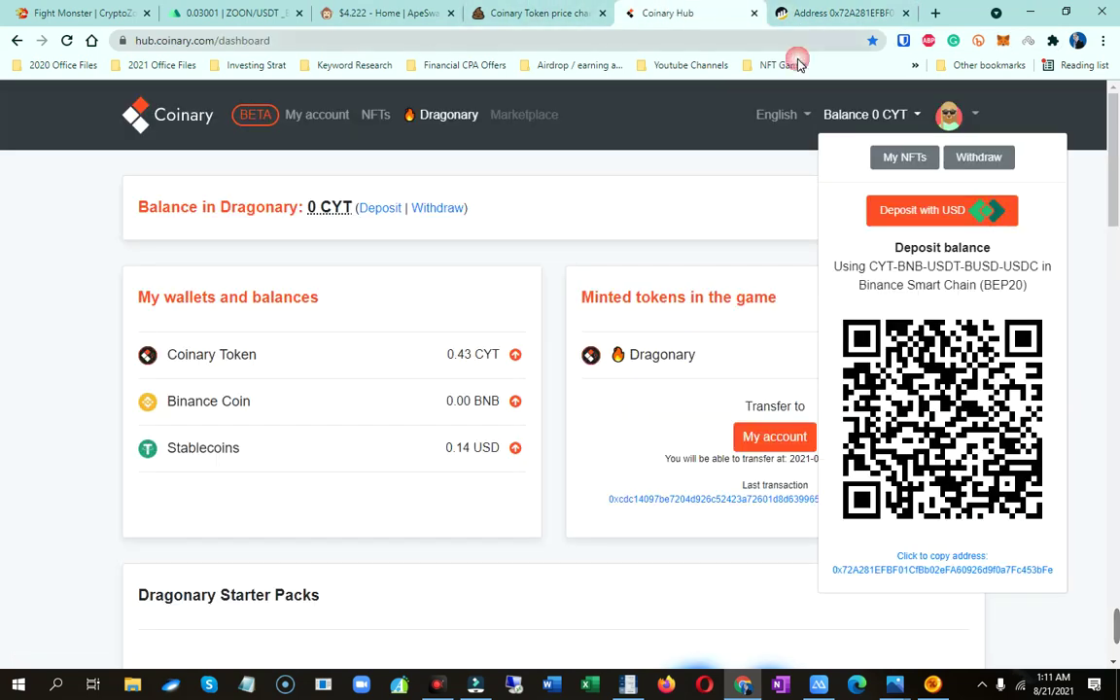
click(670, 13)
click(902, 570)
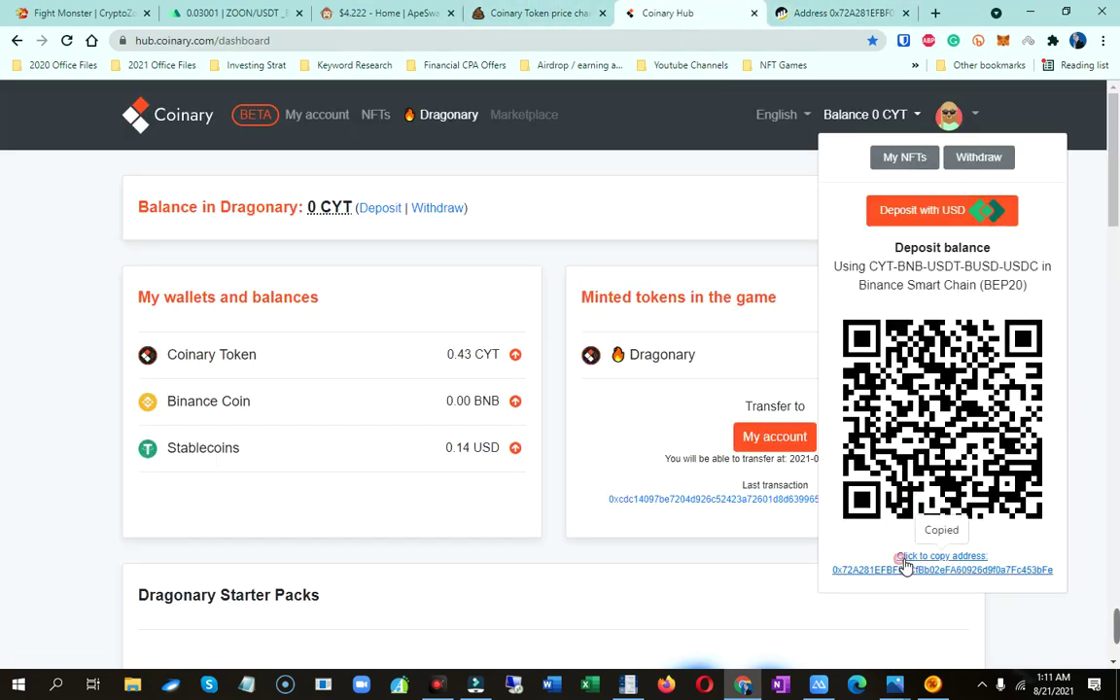
click(836, 13)
click(701, 105)
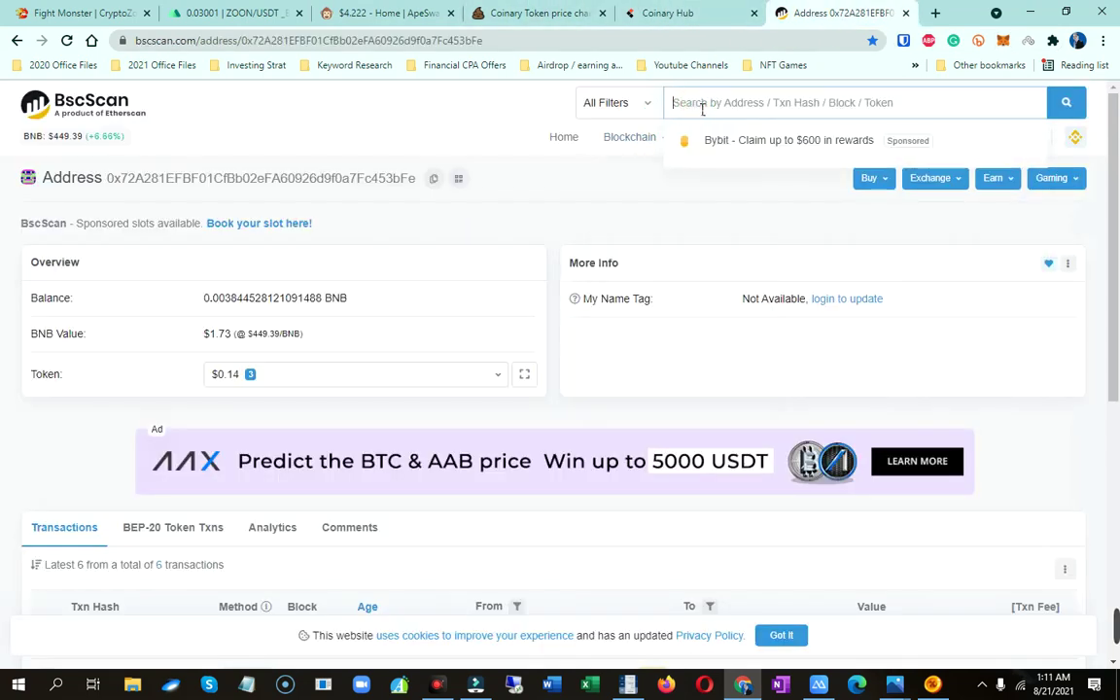
text(0x72A281EFBF01CfBb02eFA60926d9f0a7Fc453bFe)
click(1066, 103)
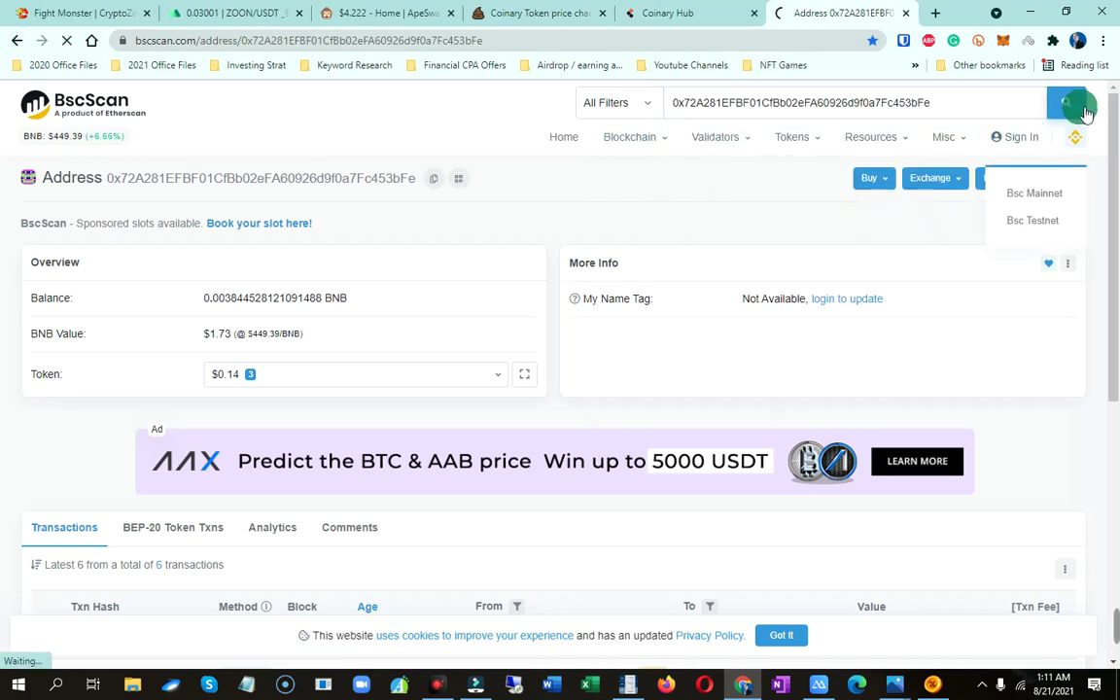
click(1061, 107)
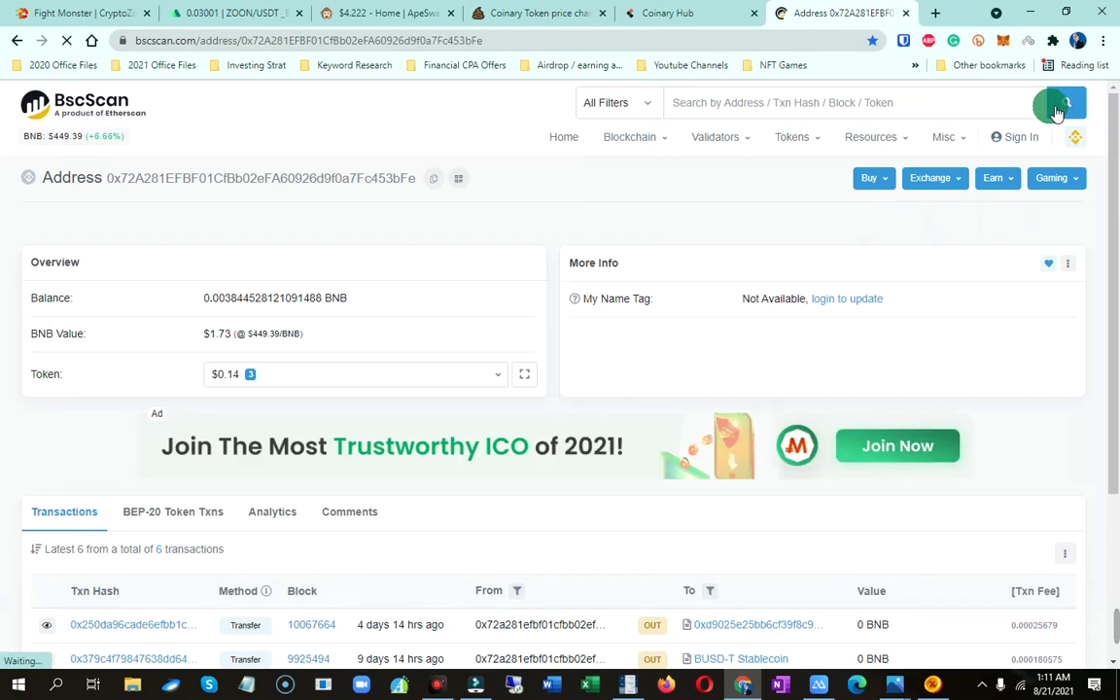
Review the address's BEP-20 token transfers, including the 477.4264 CYT incoming transfer
scroll(1037, 340, down, 2)
scroll(1037, 345, down, 1)
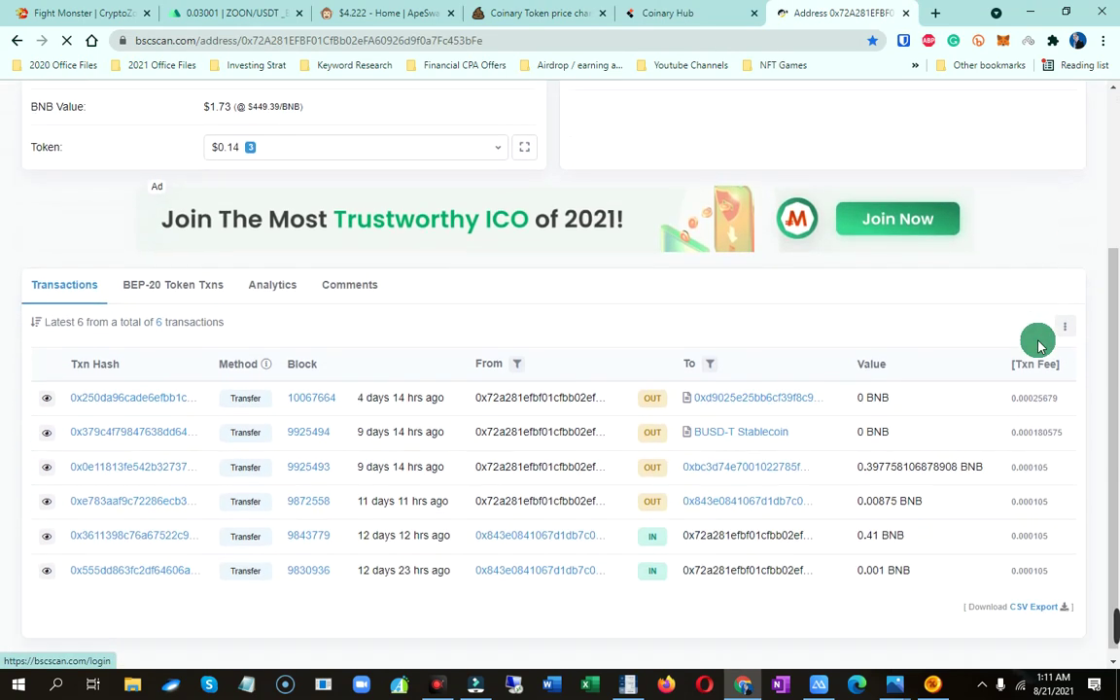
scroll(1030, 355, down, 1)
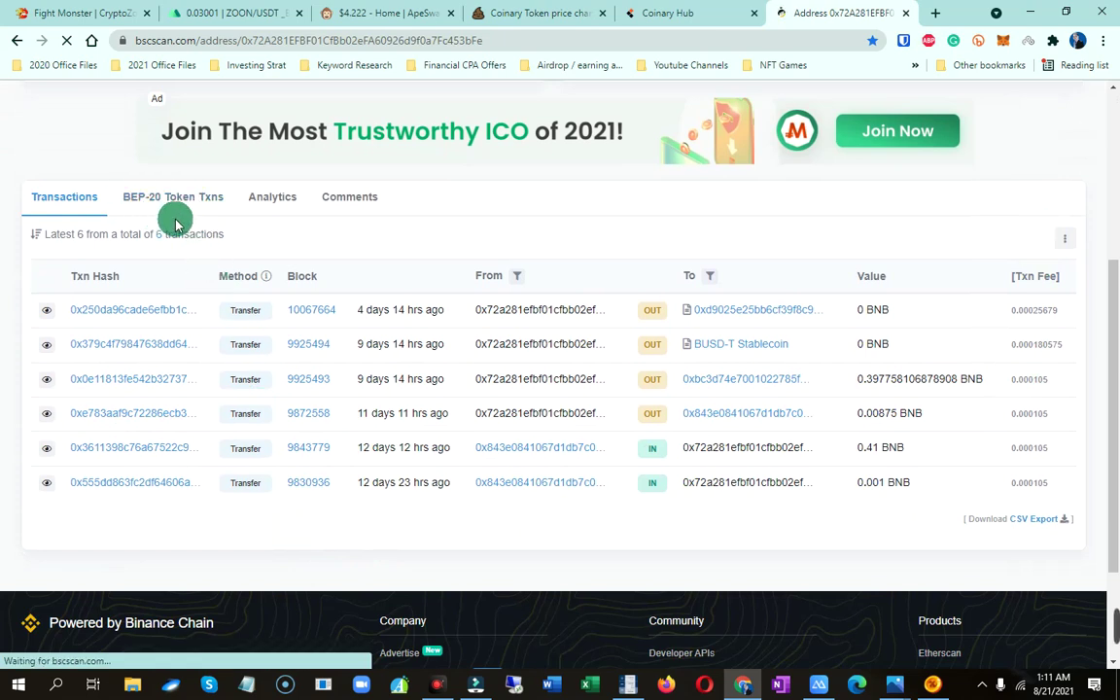
click(200, 200)
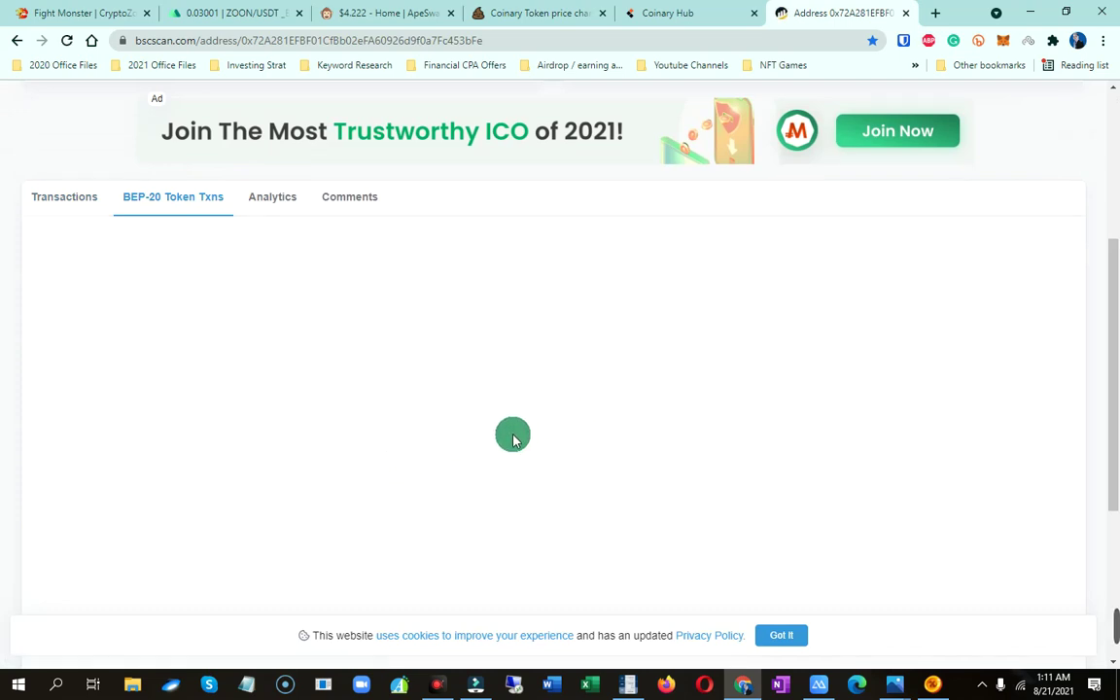
scroll(538, 405, up, 2)
scroll(538, 457, down, 3)
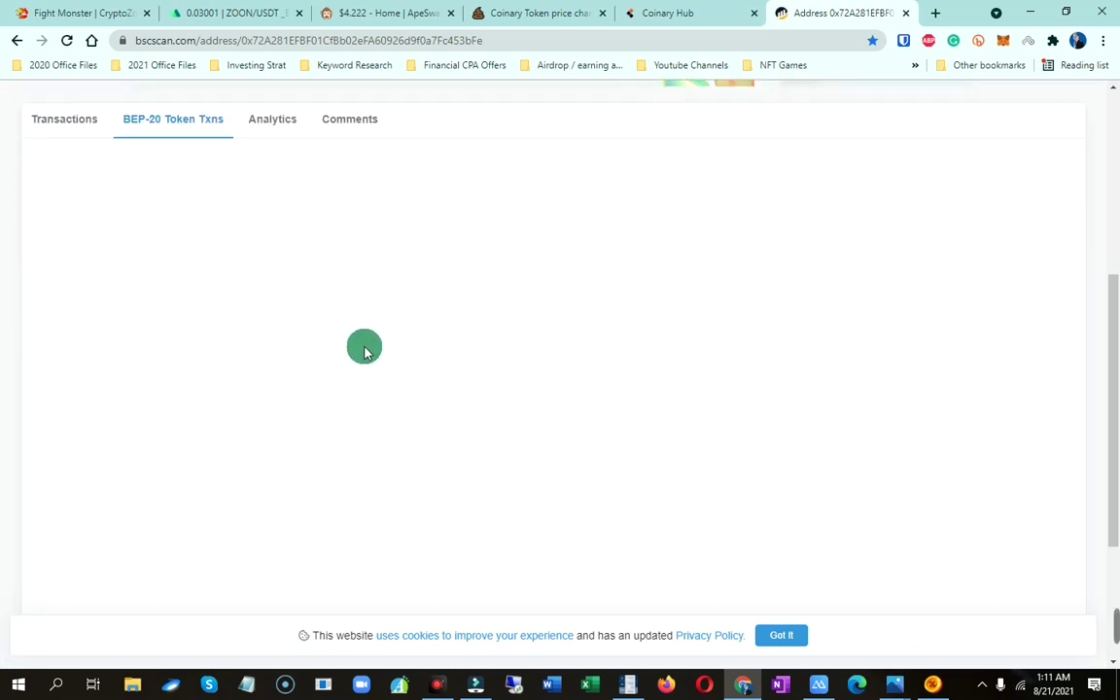
click(229, 107)
click(455, 164)
scroll(350, 394, up, 3)
scroll(824, 307, down, 3)
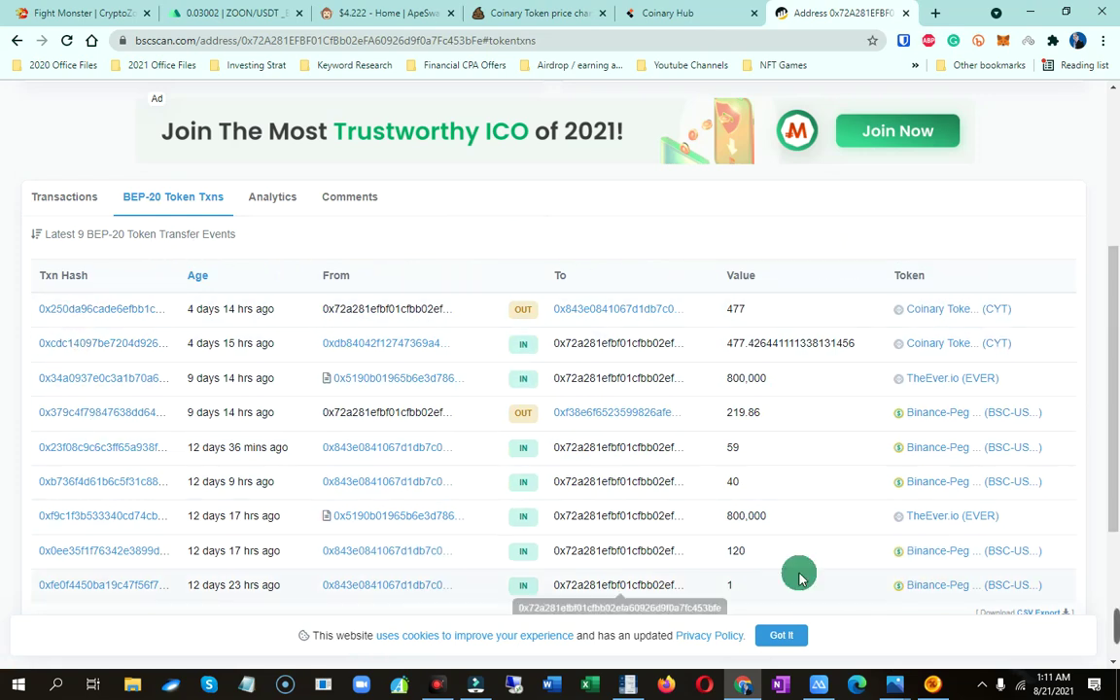
scroll(1111, 457, up, 4)
scroll(1111, 457, down, 3)
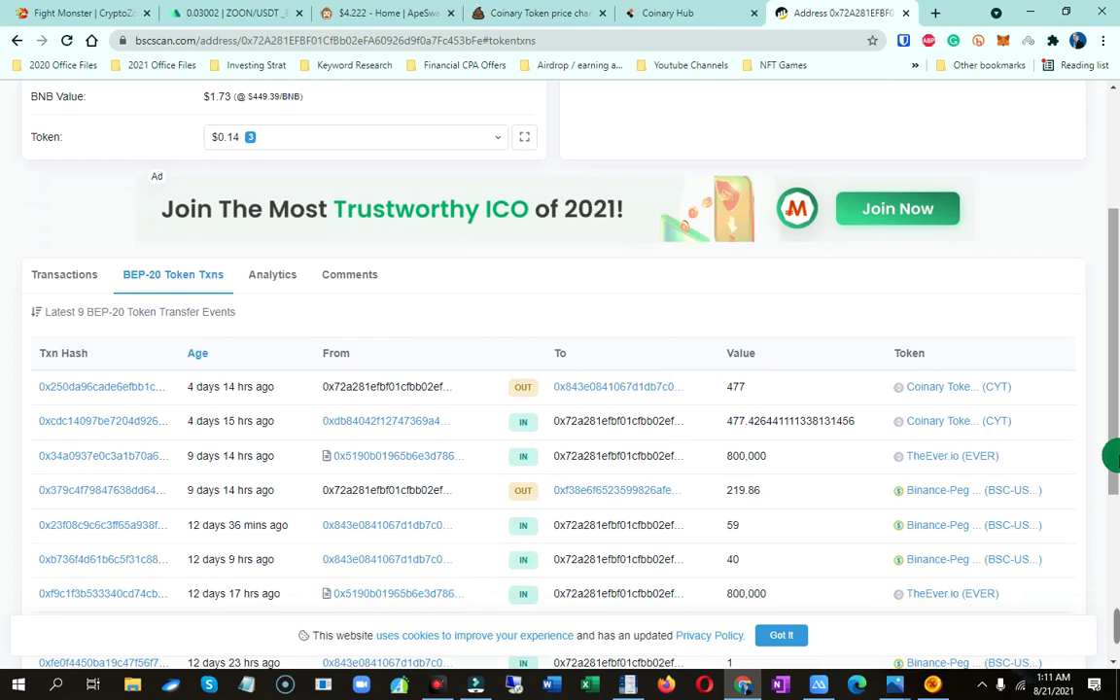
click(627, 12)
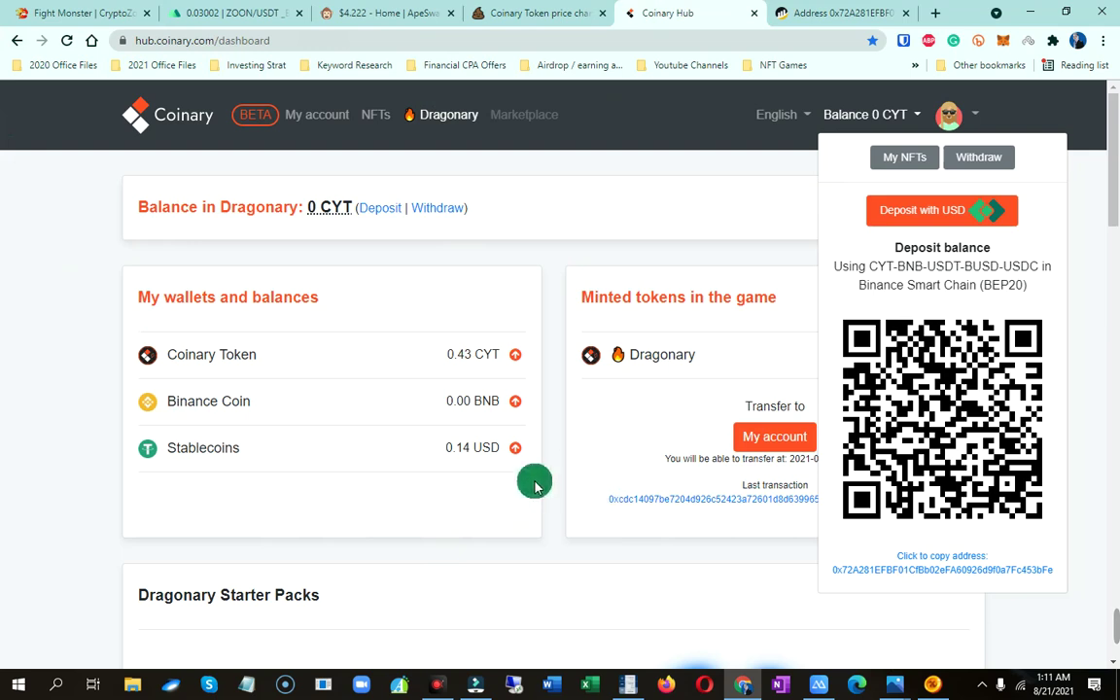
Close the deposit panel to reveal the Minted card showing 226.1197 CYT in Dragonary
click(555, 271)
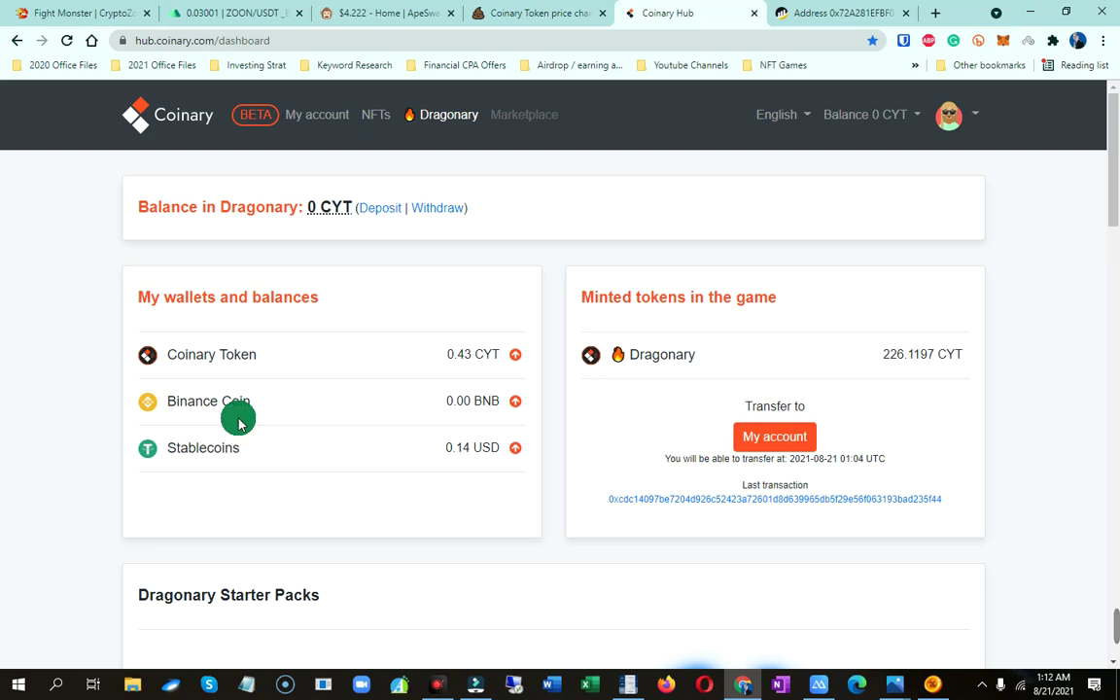
click(846, 13)
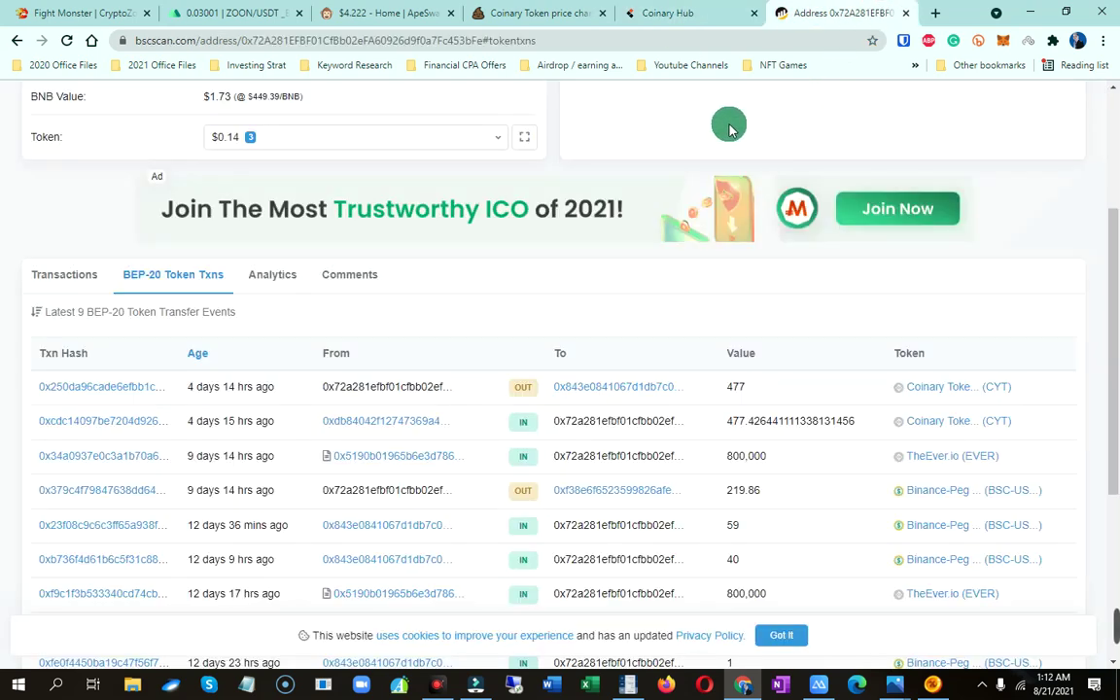
scroll(904, 389, up, 4)
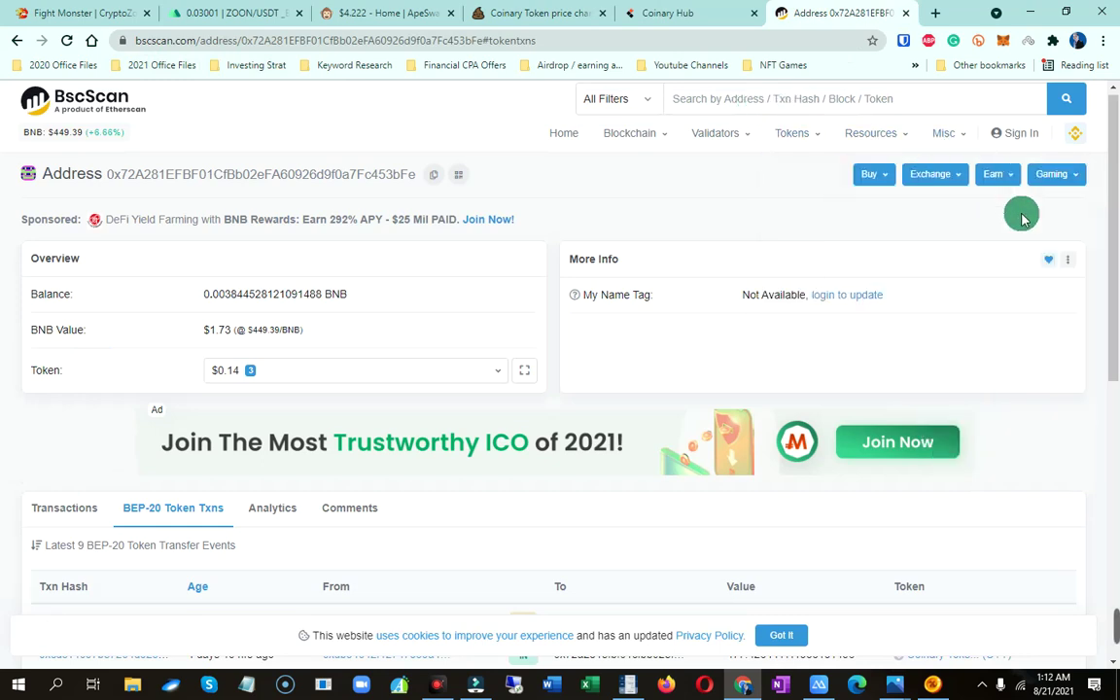
scroll(1069, 292, down, 5)
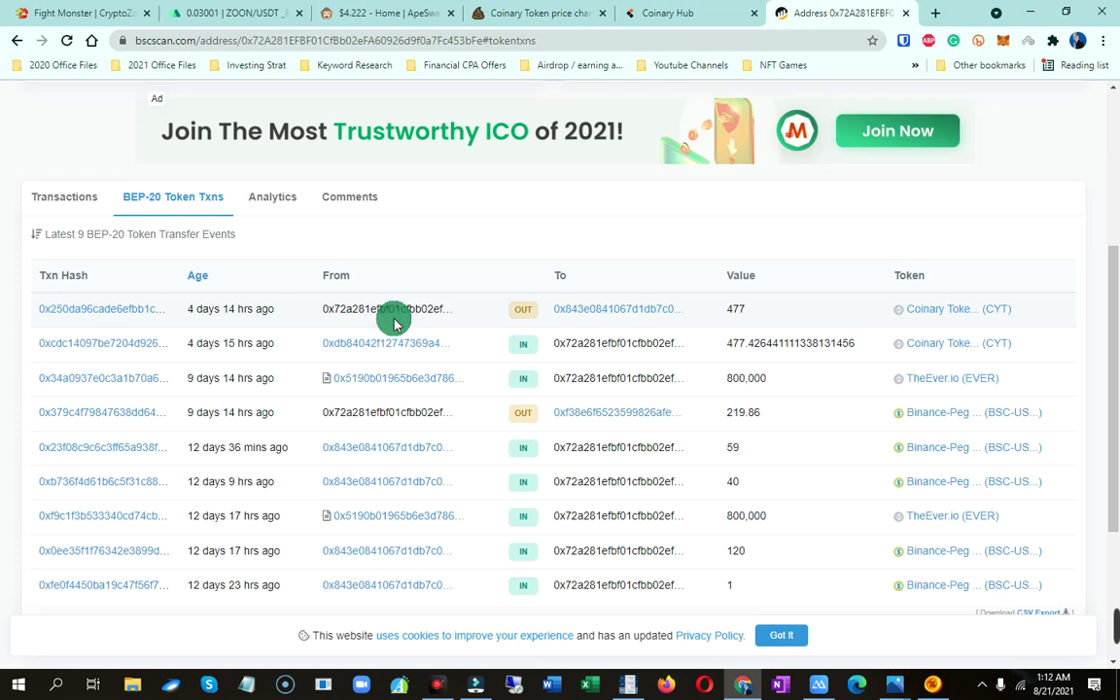
click(667, 13)
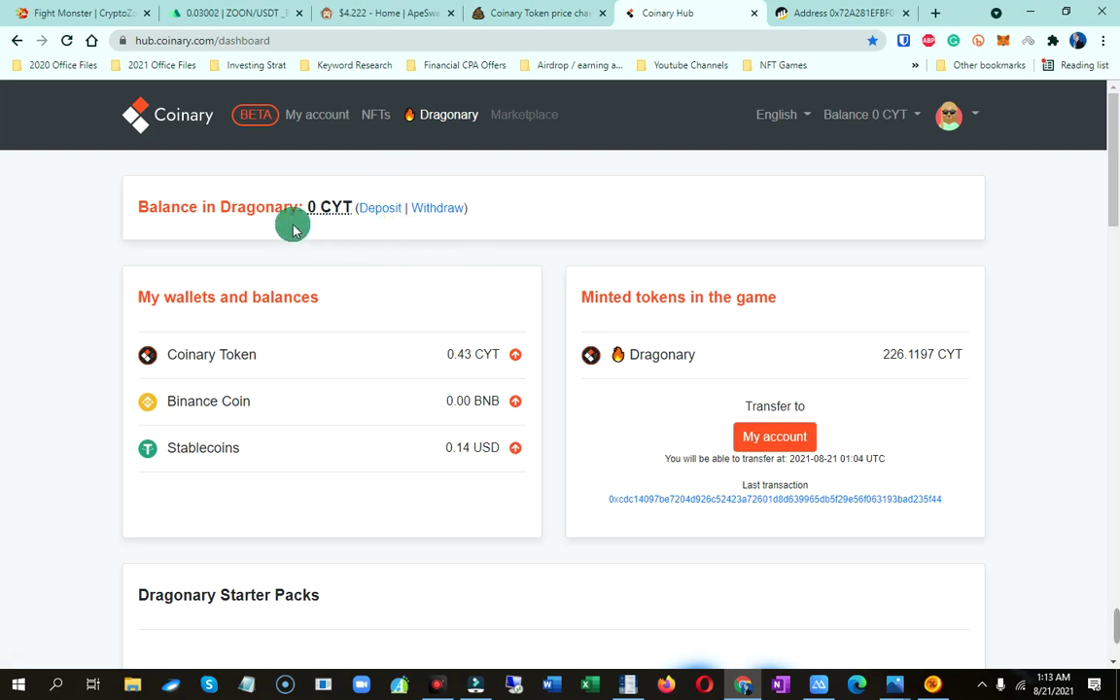
Open the Transfer CYT to Dragonary page, which asks for 5–50,000 CYT and a 2FA code
click(384, 216)
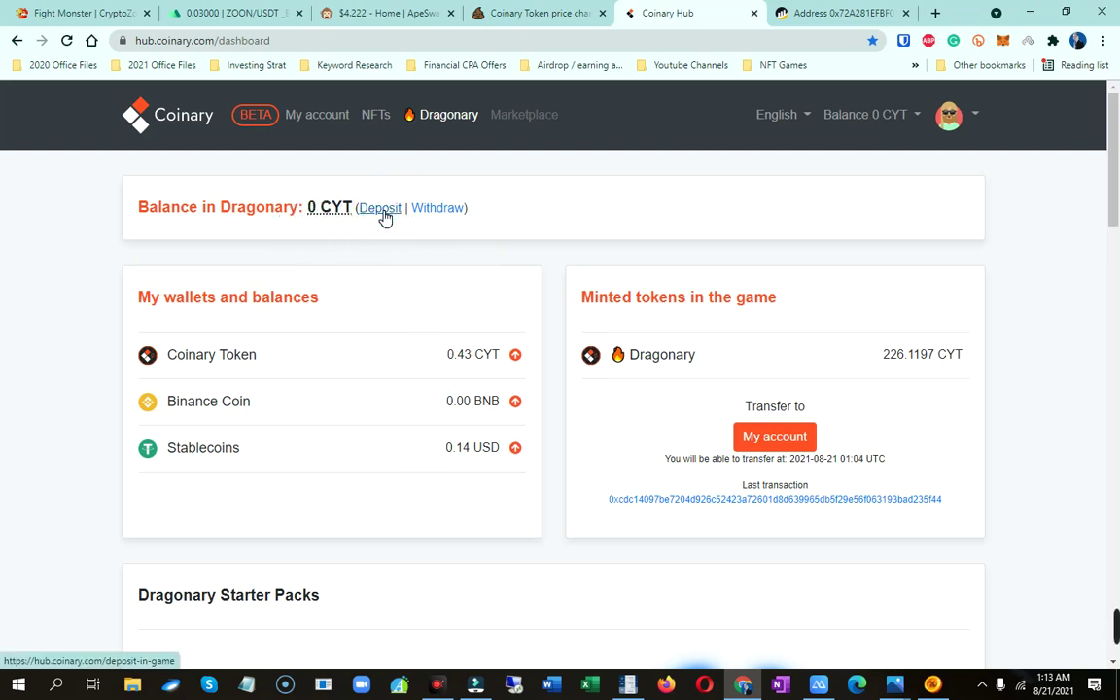
click(384, 215)
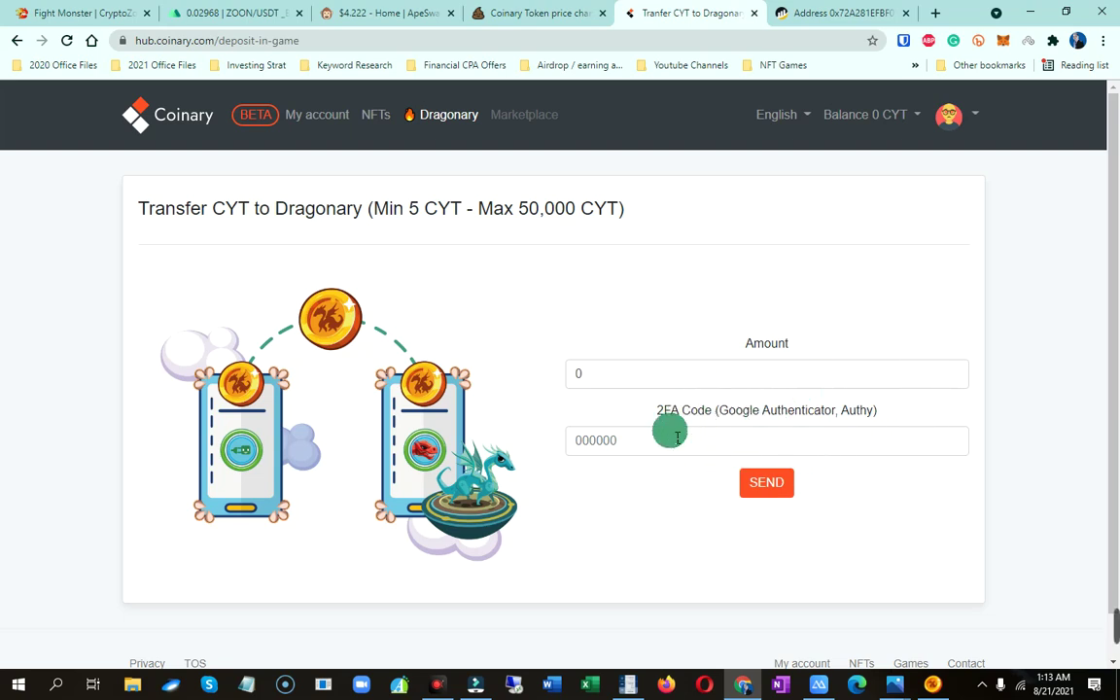
click(975, 114)
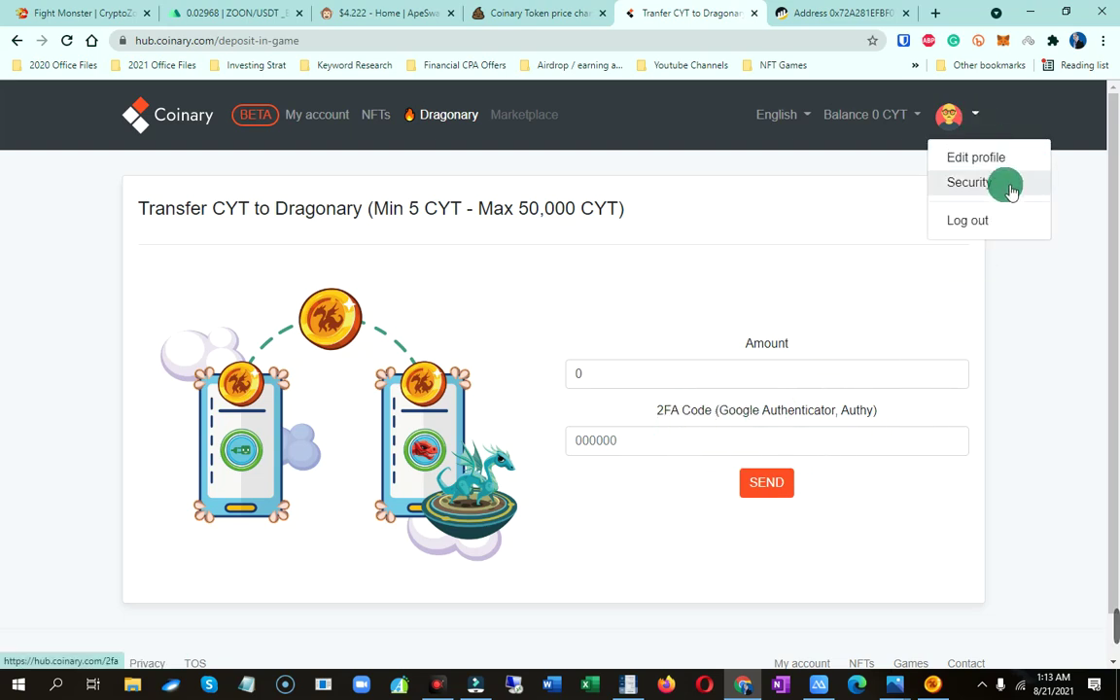
Confirm on the Security page that 2FA is already enabled, then return to My account
click(971, 185)
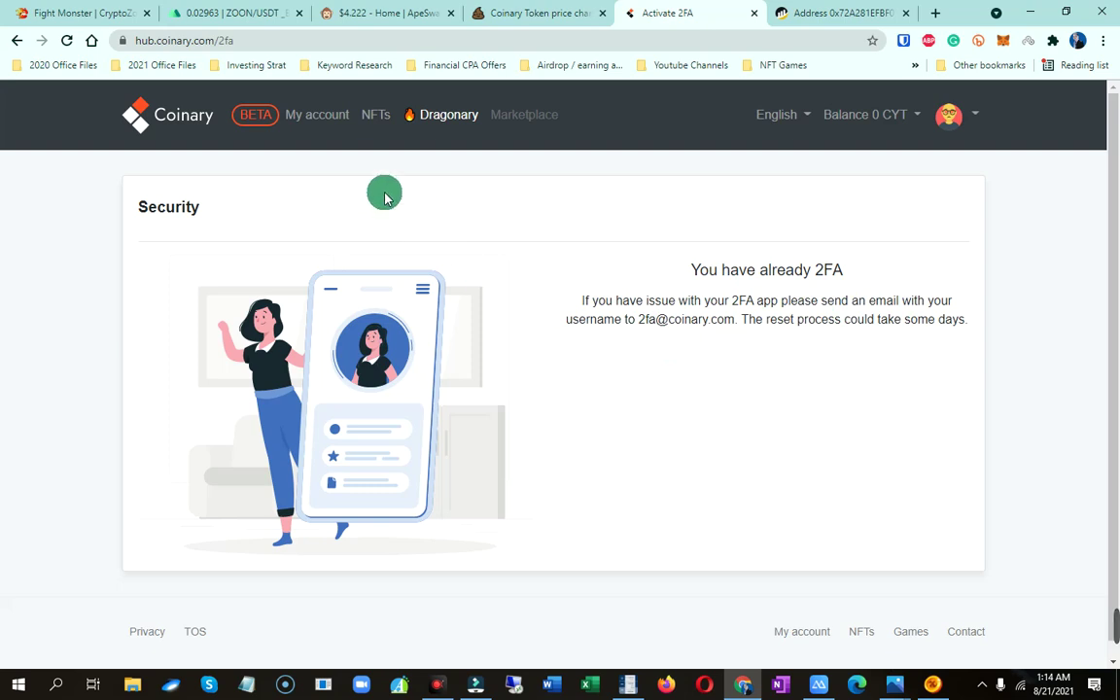
click(328, 119)
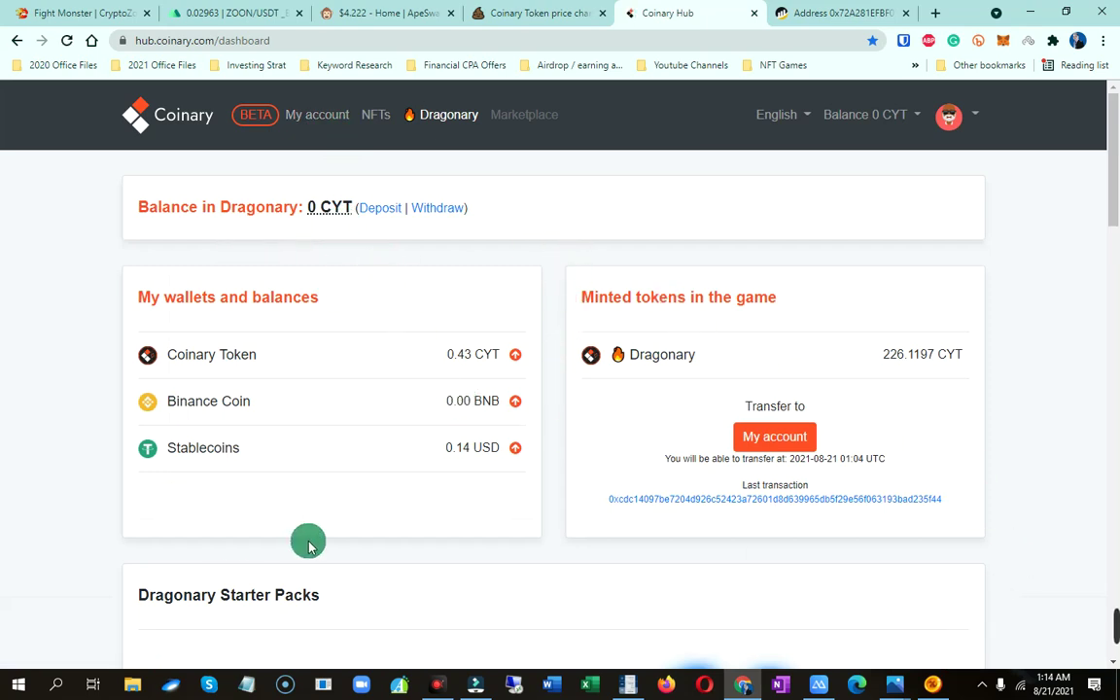
Check that the Dragonary game's CYT counter still reads 0, then minimize the game
mouse_move(1011, 683)
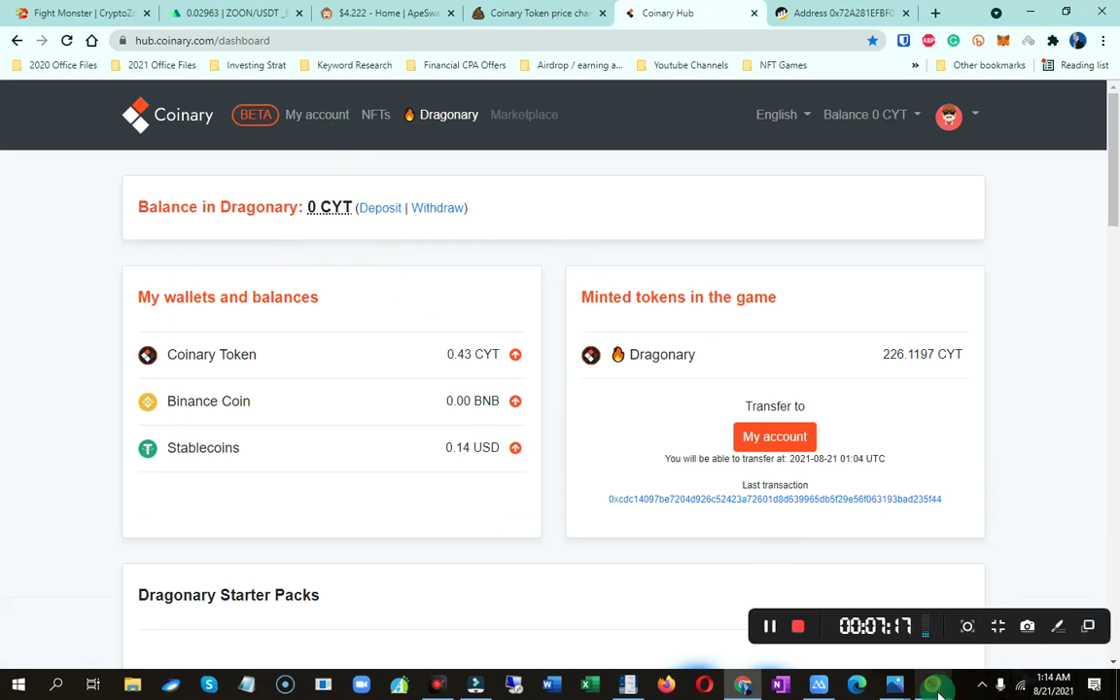
click(935, 689)
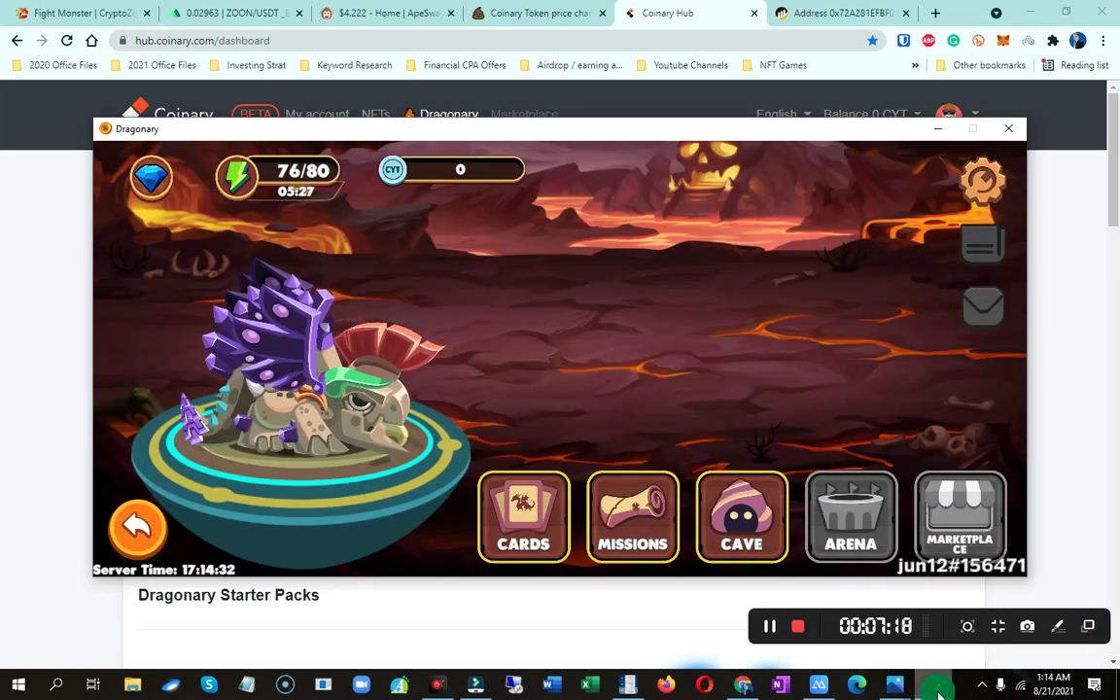
click(935, 129)
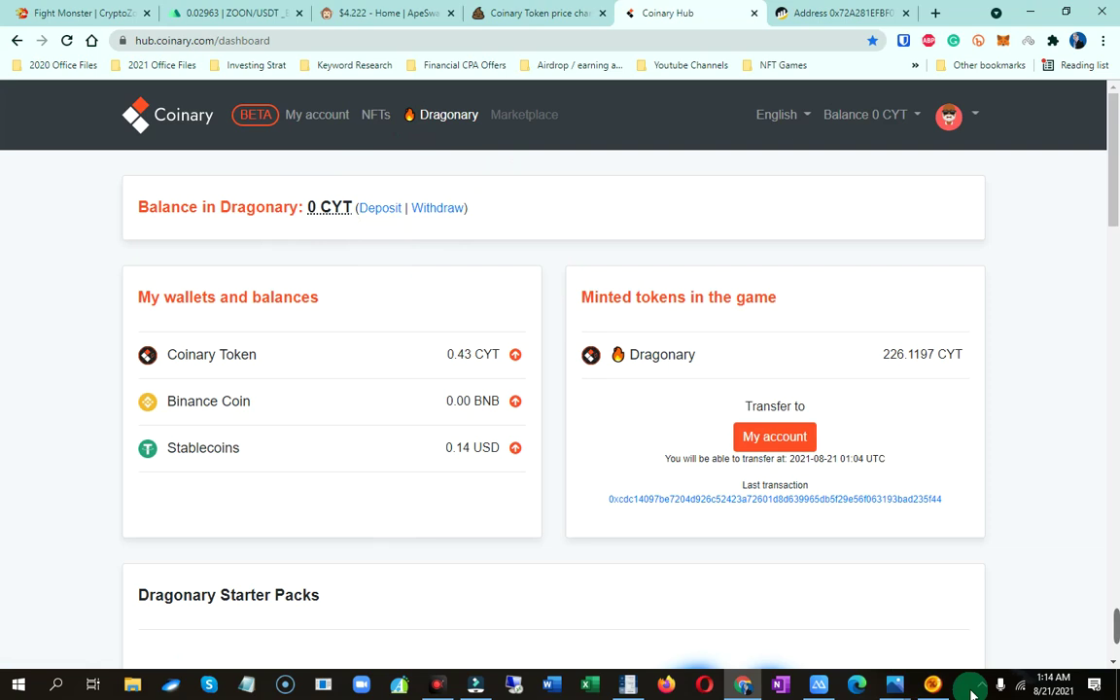
click(932, 686)
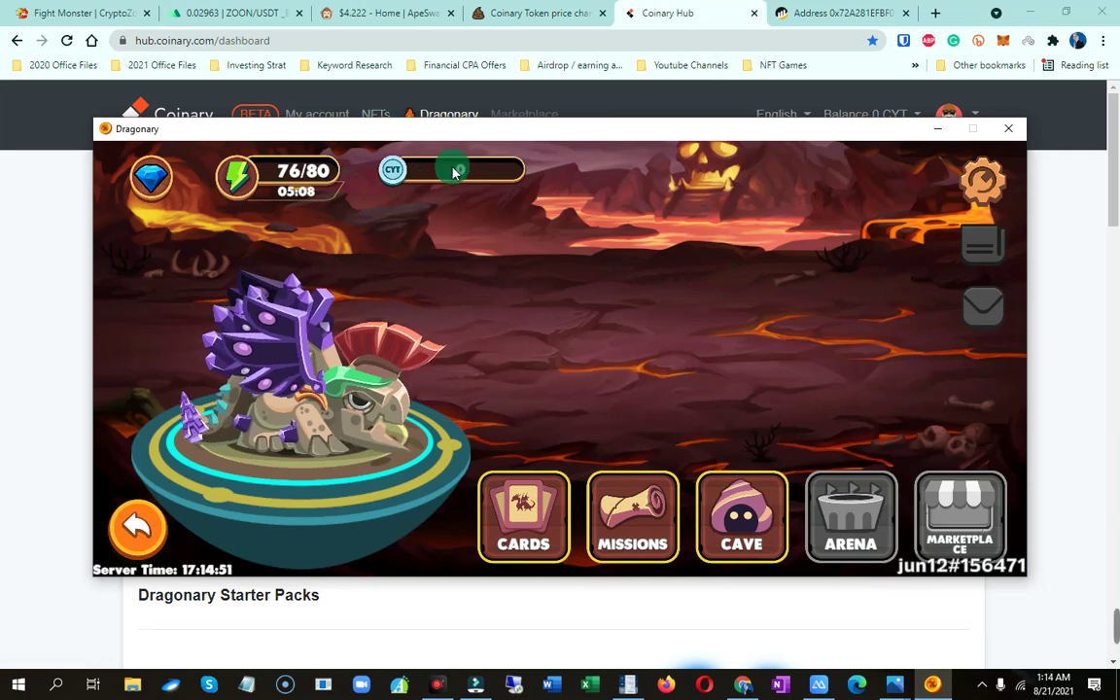
click(937, 129)
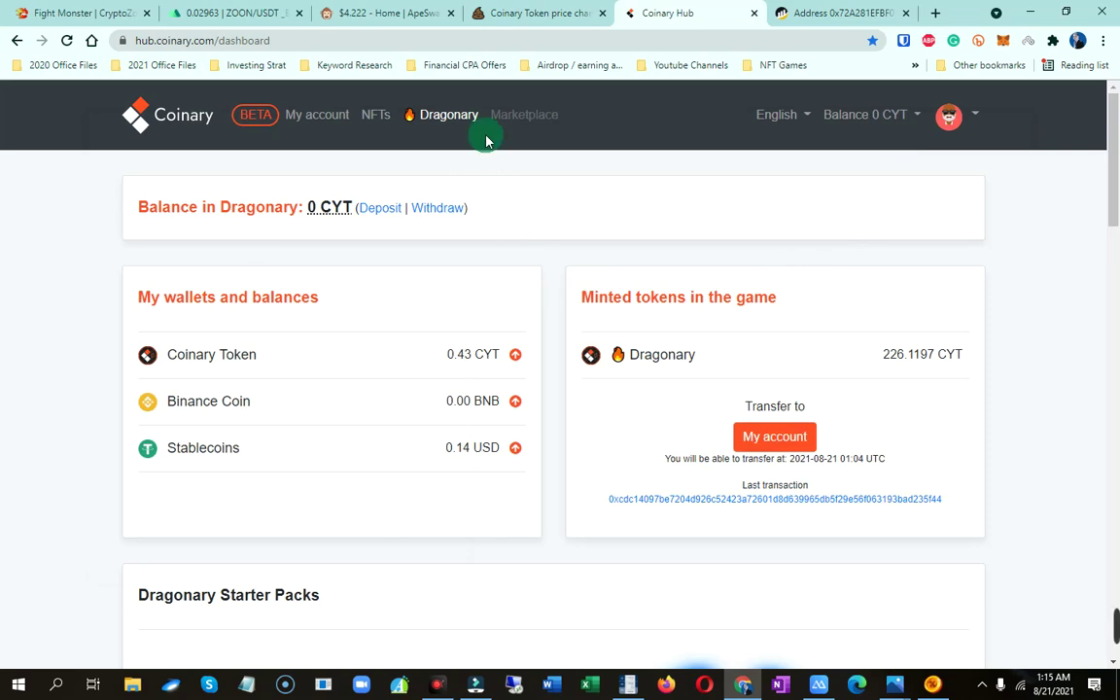
click(394, 10)
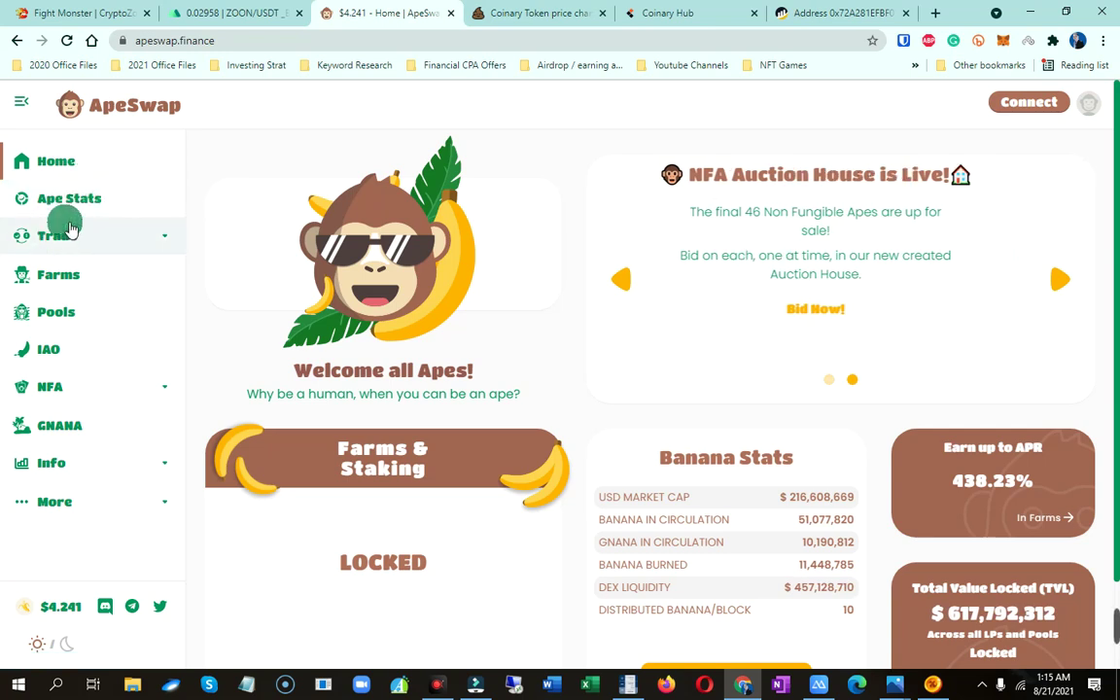
Open ApeSwap's Exchange page from the Trade section of the sidebar
click(58, 235)
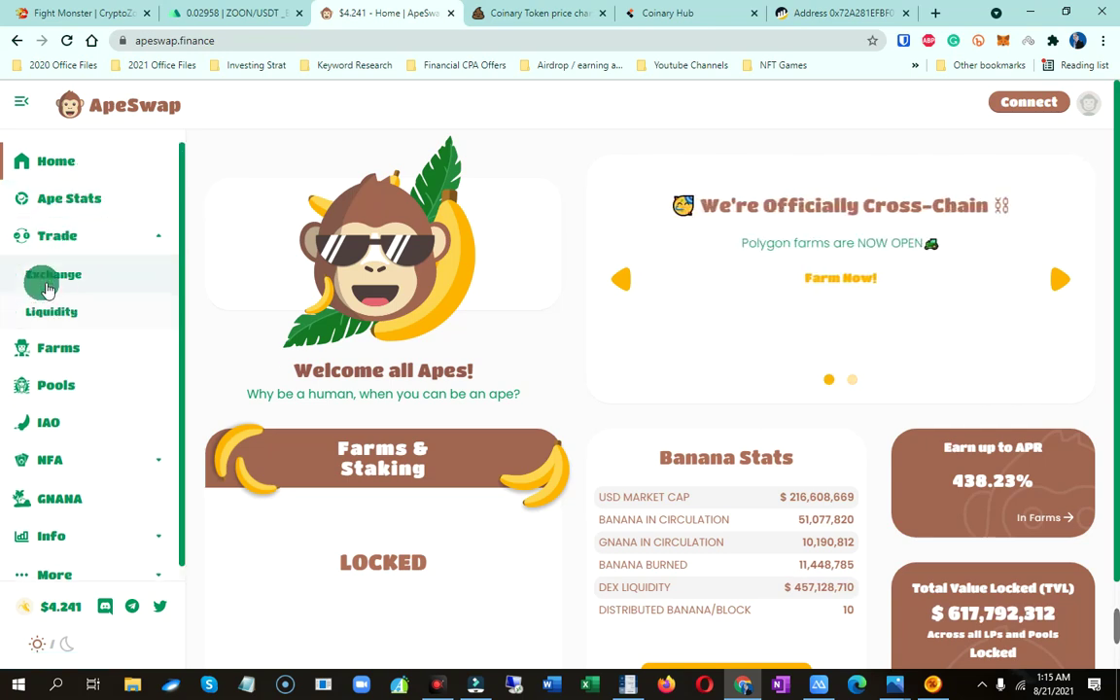
click(50, 281)
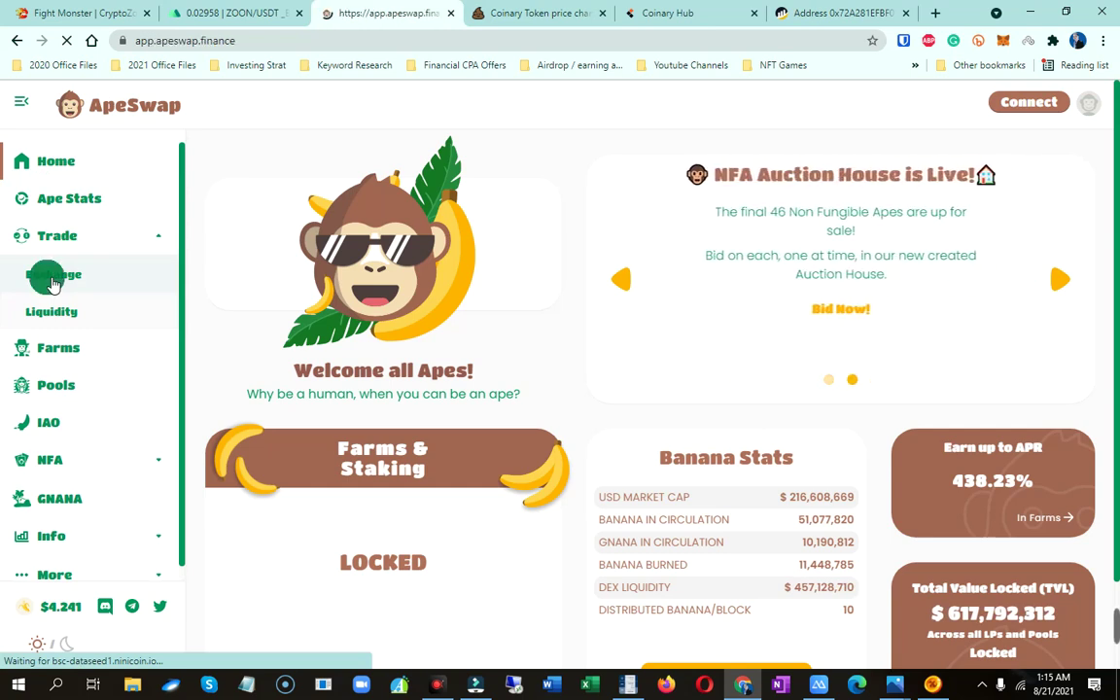
click(996, 41)
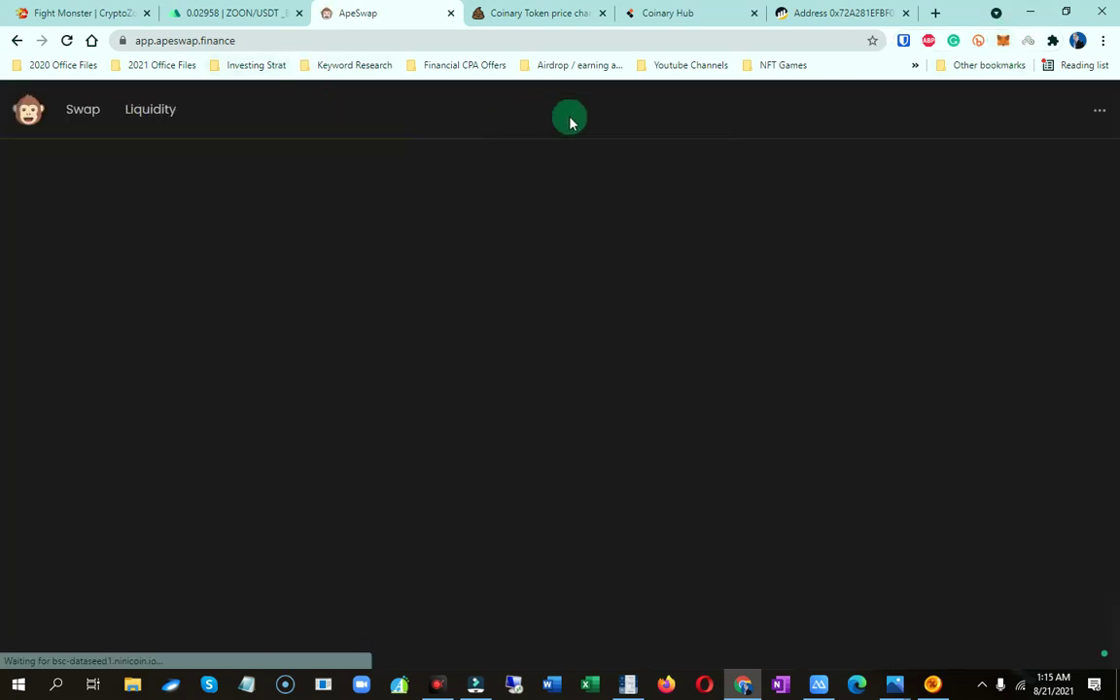
click(243, 12)
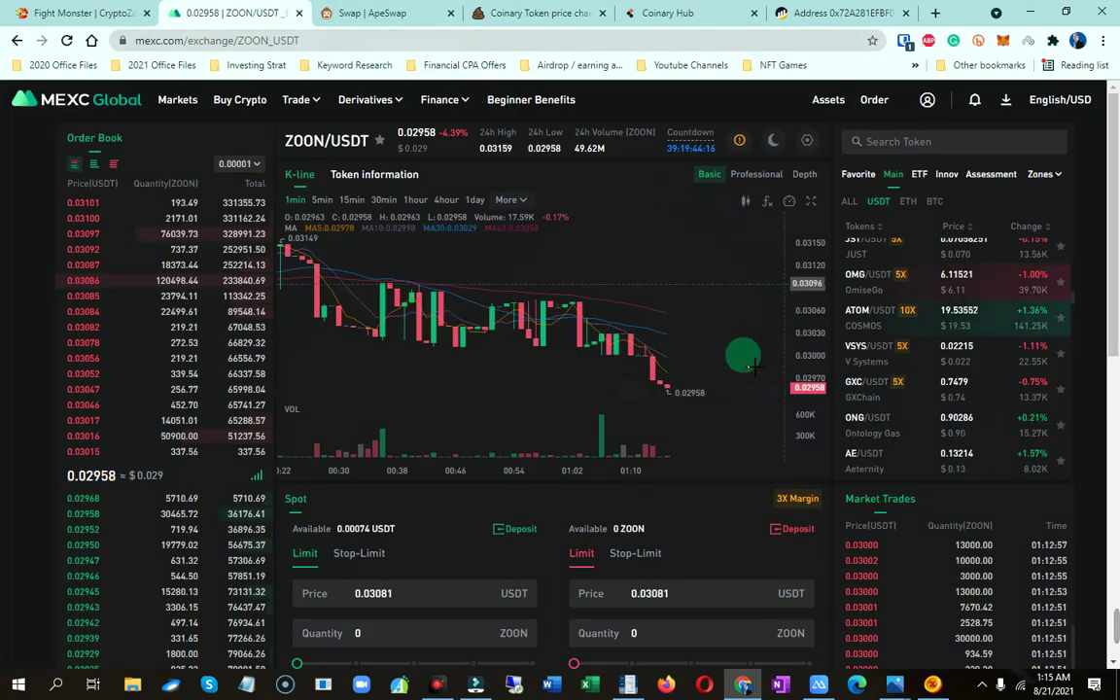
Check the MEXC ZOON/USDT chart at 0.02958 and the open sell order, then go to CryptoZoon's Fight Monster page
scroll(691, 391, down, 2)
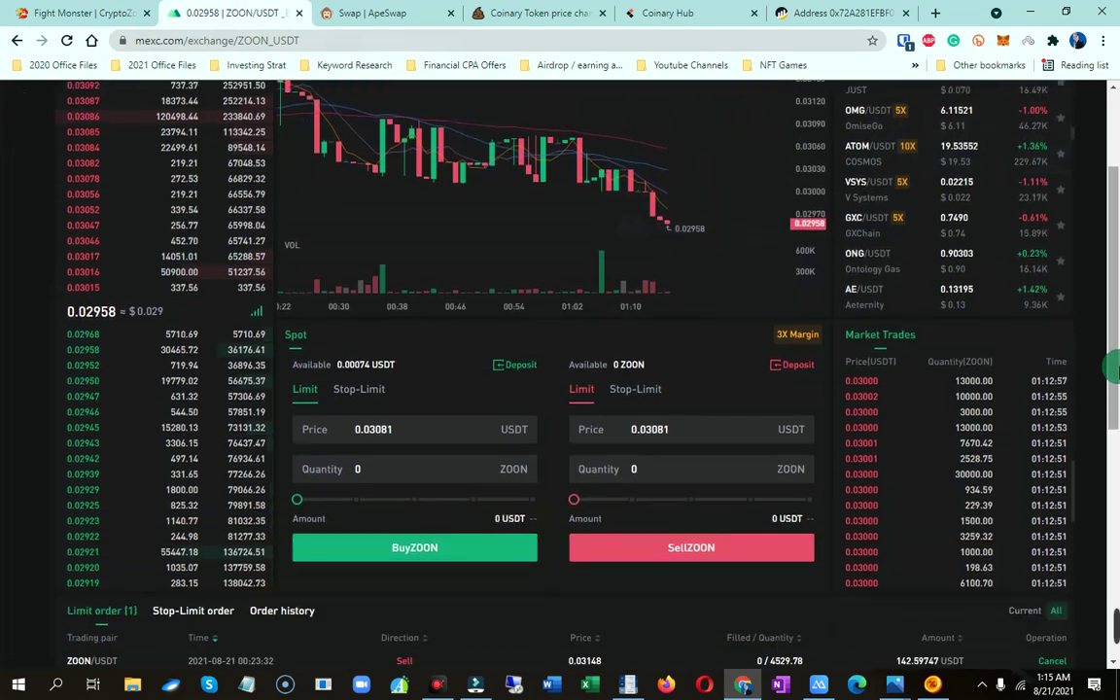
scroll(876, 374, up, 2)
scroll(732, 375, up, 1)
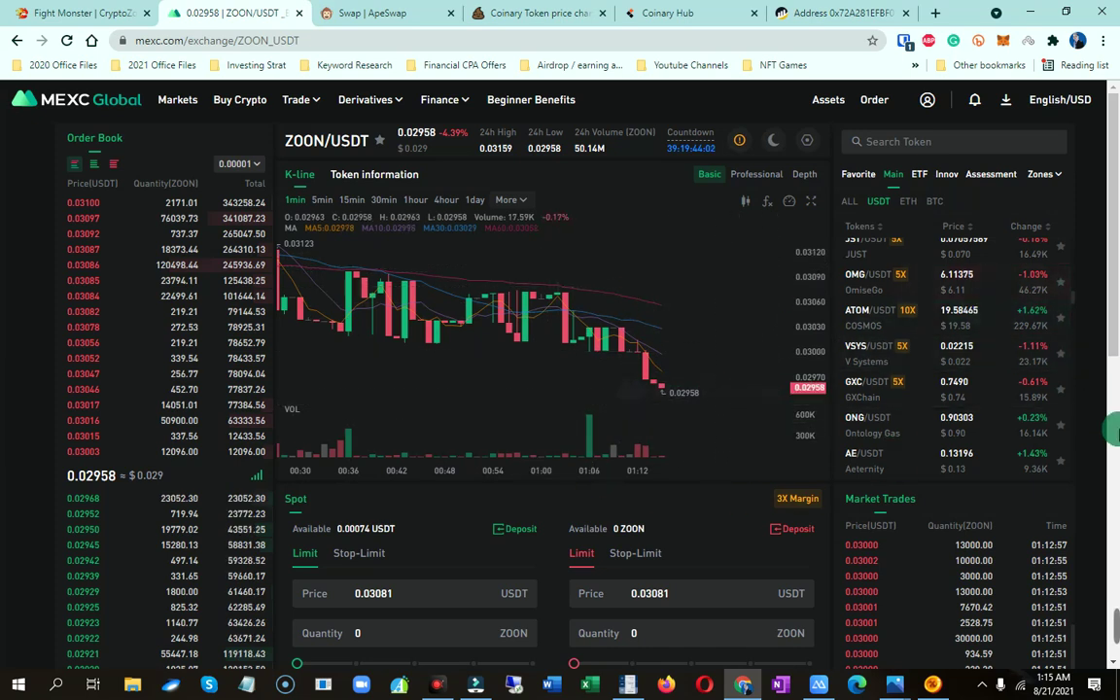
scroll(729, 437, down, 3)
scroll(744, 447, up, 3)
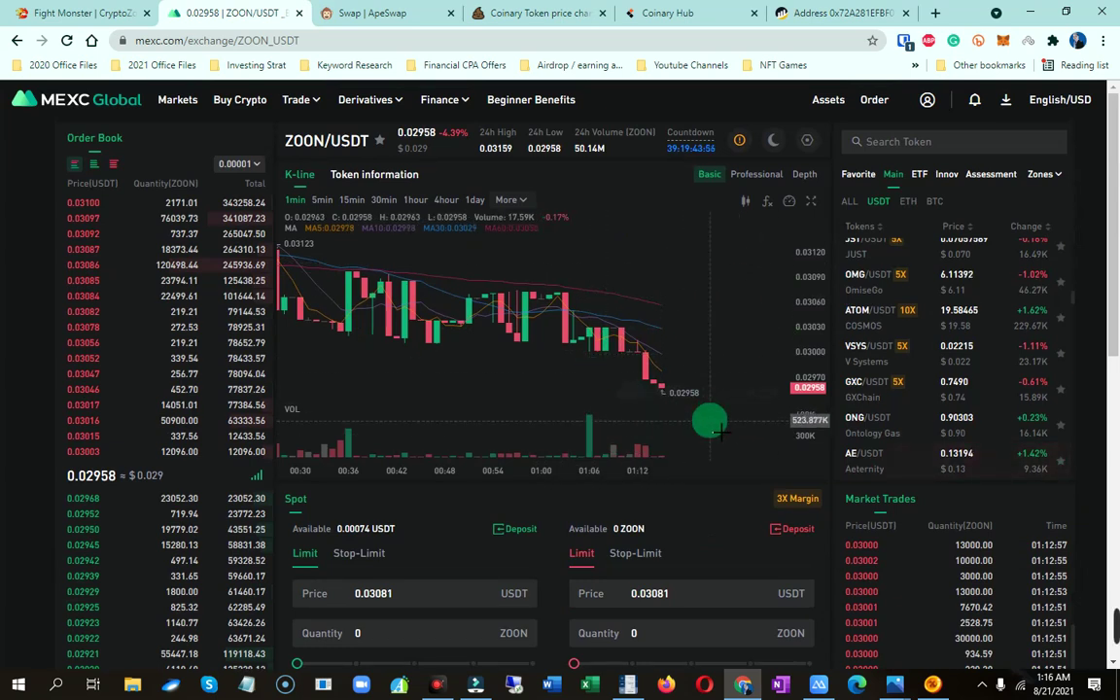
click(80, 13)
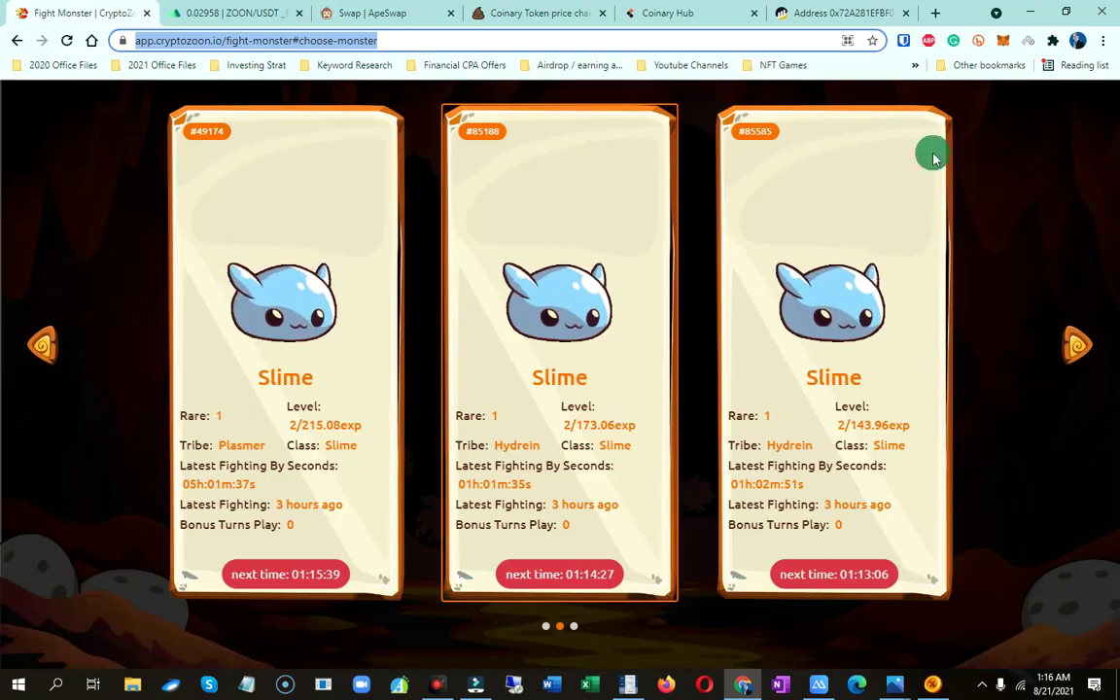
Note CryptoZoon's 5884.28 pending rewards, then recheck MEXC ZOON/USDT, now 0.03003, down 2.94%
scroll(768, 530, up, 3)
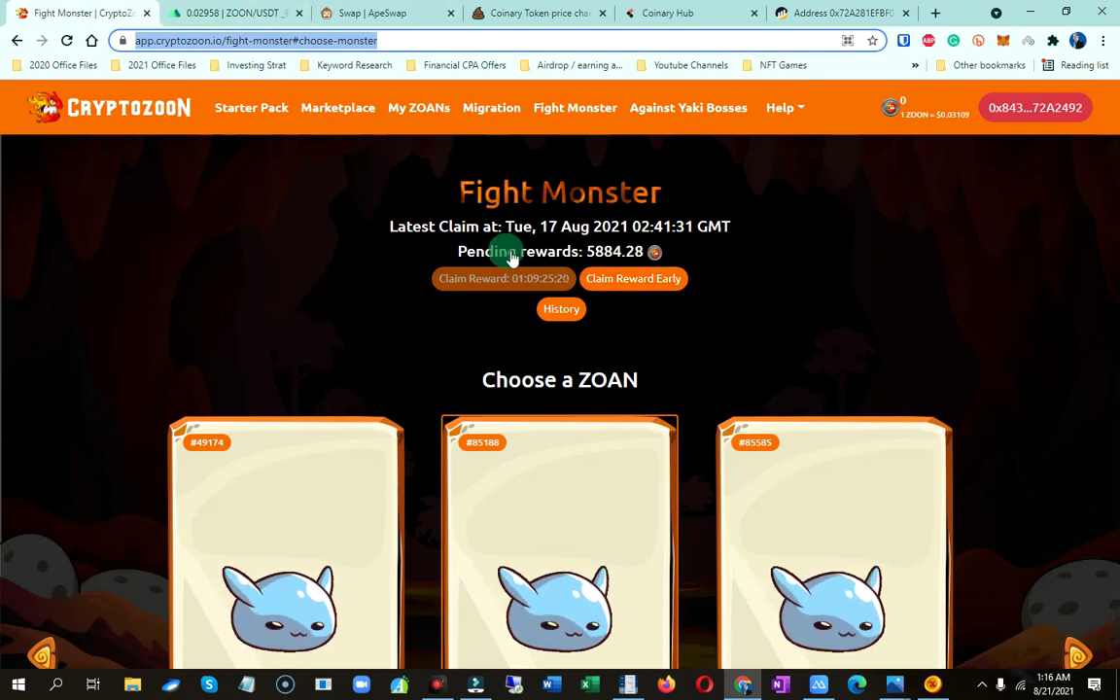
click(242, 8)
scroll(976, 544, down, 3)
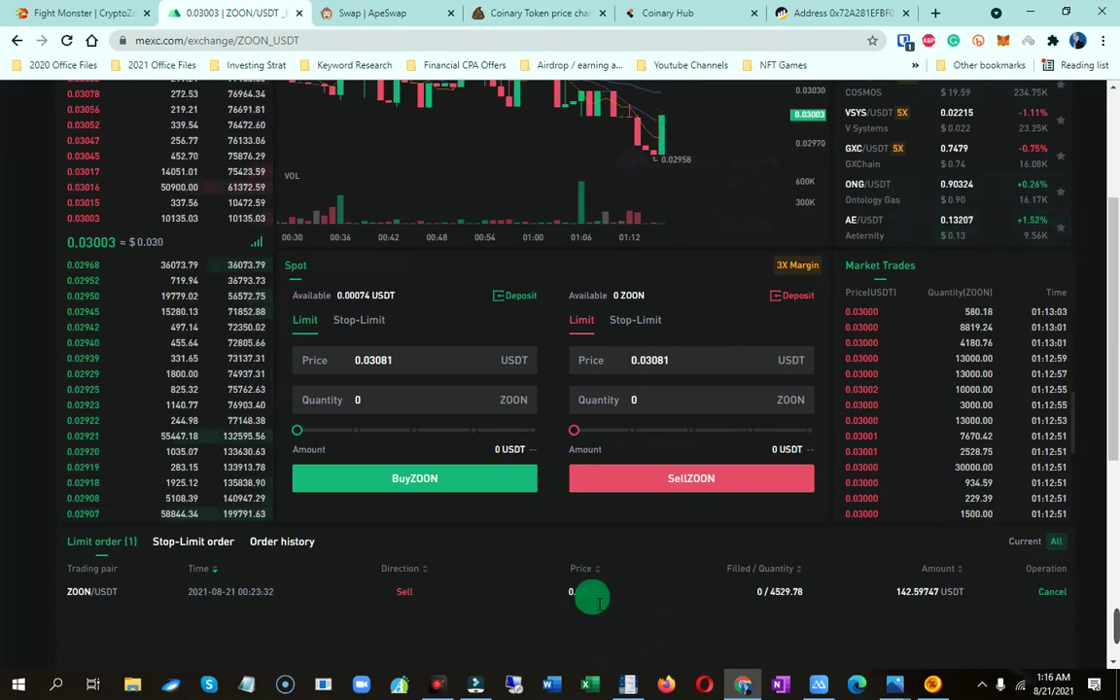
scroll(605, 600, up, 2)
scroll(608, 604, up, 1)
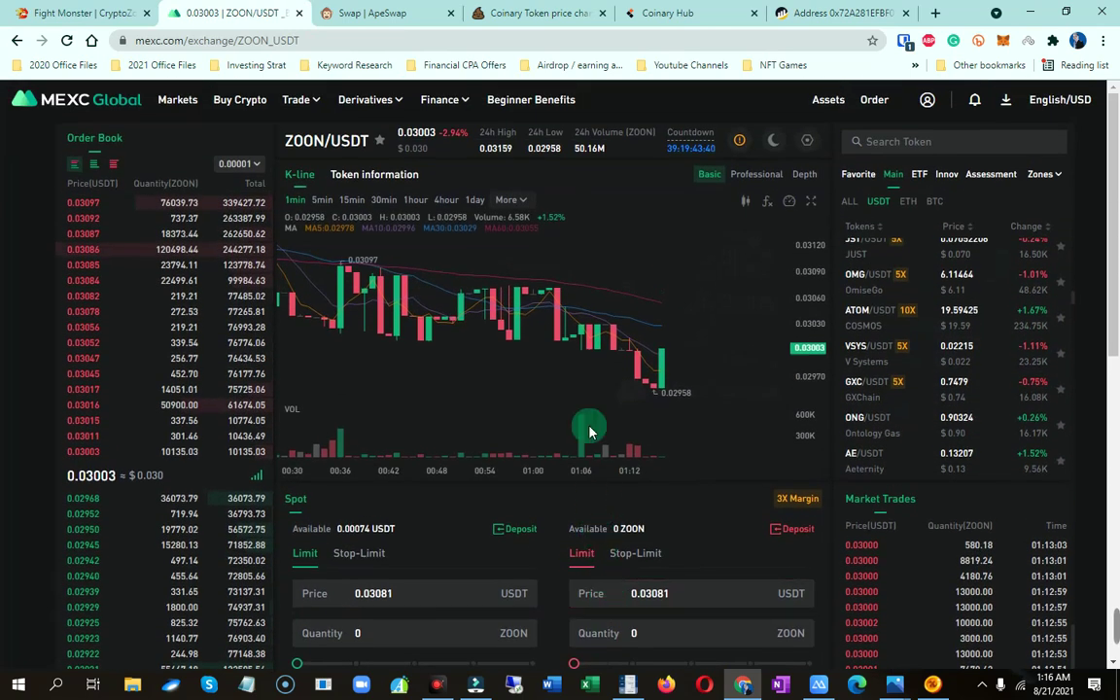